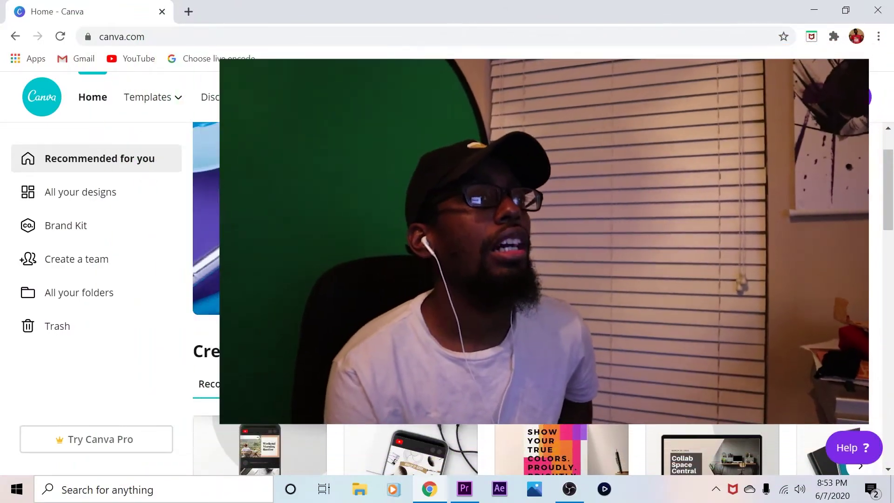
Browse the recommended design types and create a new YouTube Thumbnail design.
scroll(527, 298, down, 3)
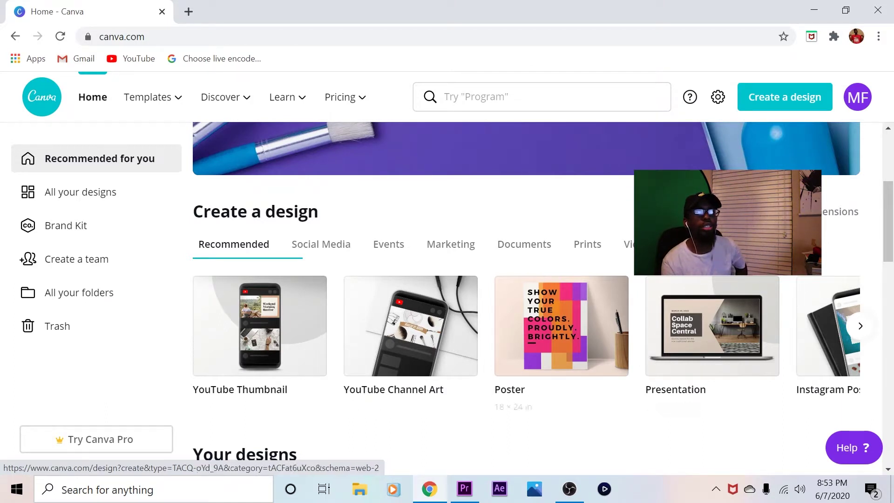
click(860, 326)
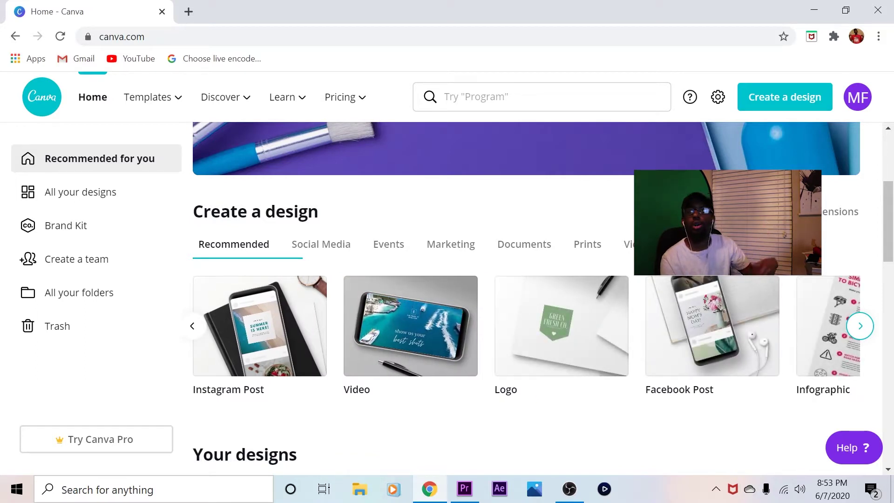
click(860, 326)
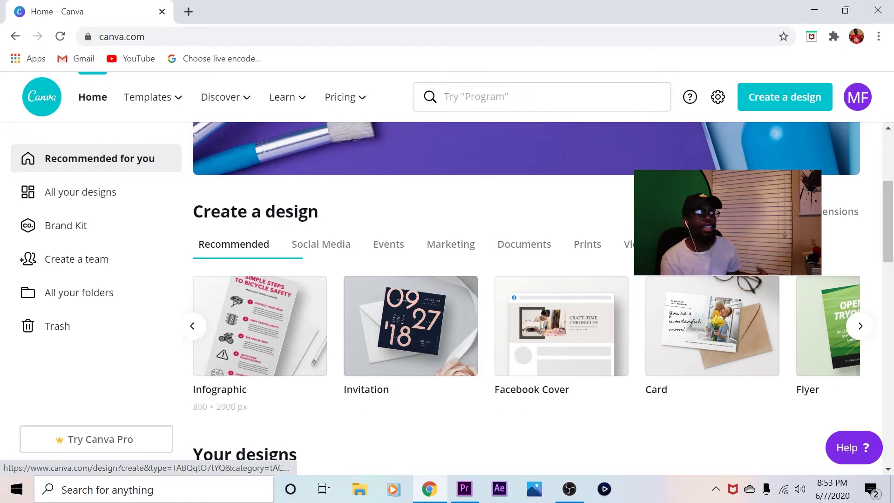
click(193, 326)
click(192, 326)
click(193, 326)
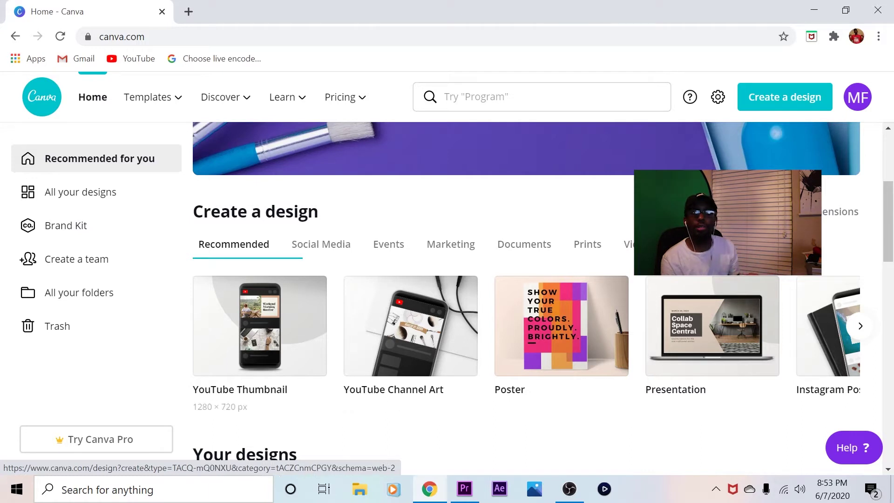
click(260, 326)
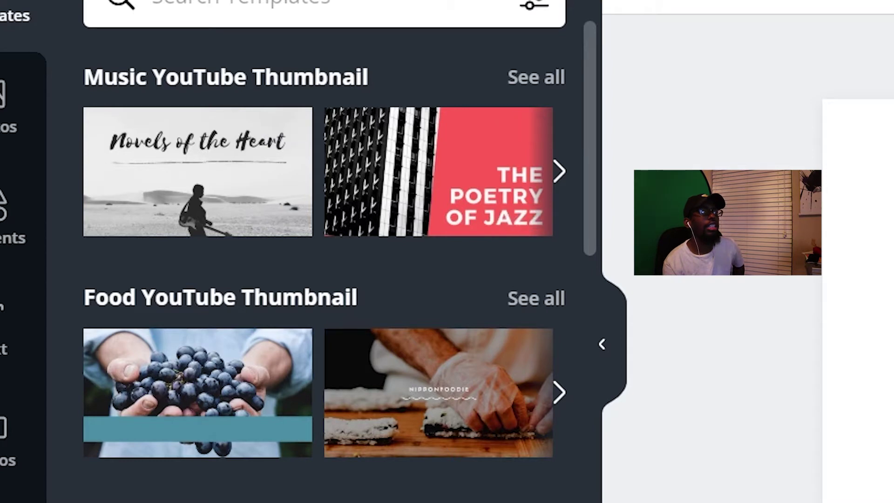
Look through the YouTube thumbnail templates and the previously uploaded images.
scroll(438, 209, down, 3)
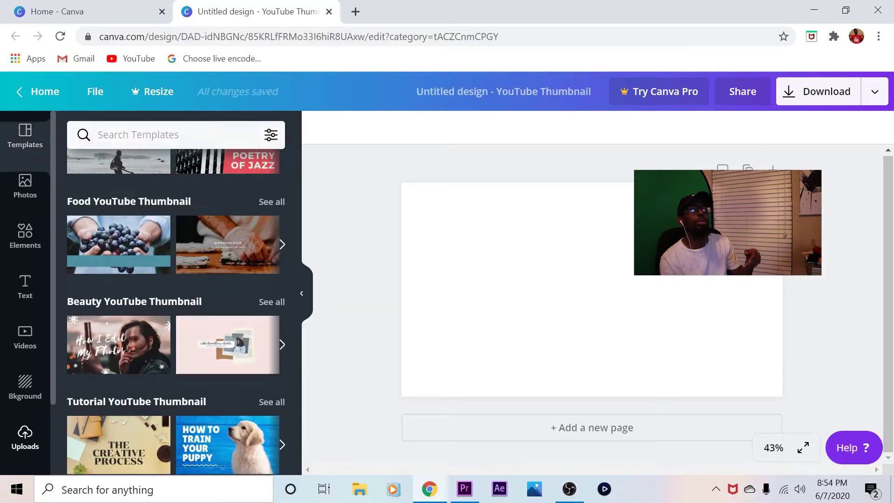
click(25, 438)
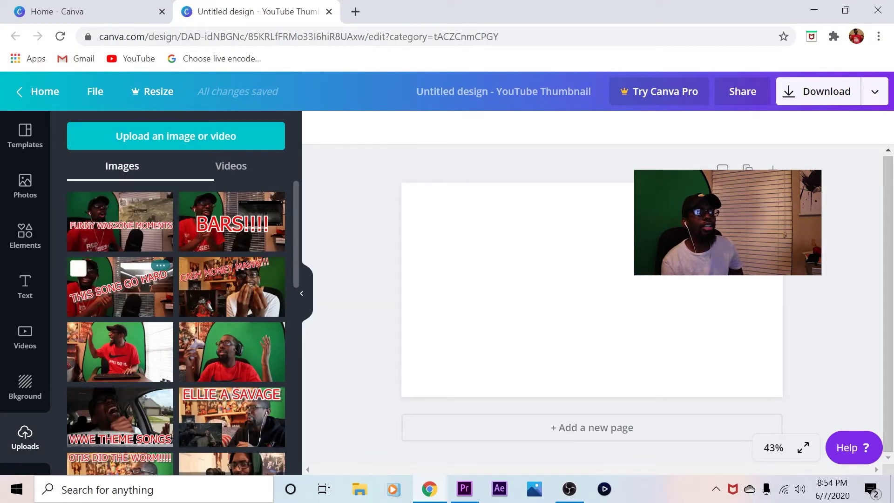
scroll(121, 298, down, 10)
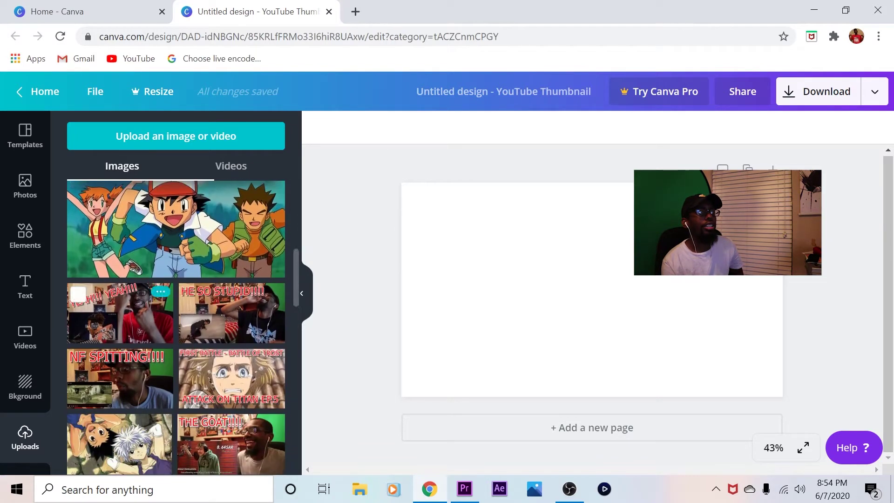
scroll(119, 287, up, 10)
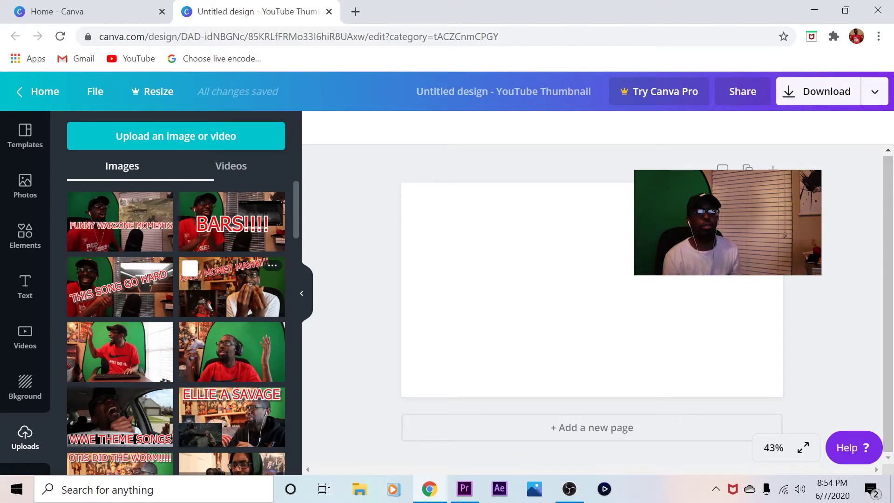
Switch to Premiere Pro, maximize the Program monitor and play the marked energy-beam section of the ANIME EDITS sequence.
click(464, 489)
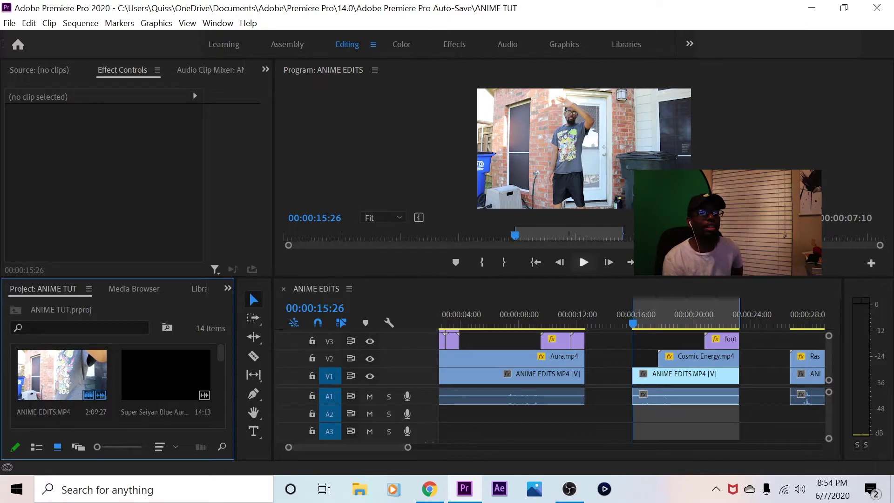
key(shift+4)
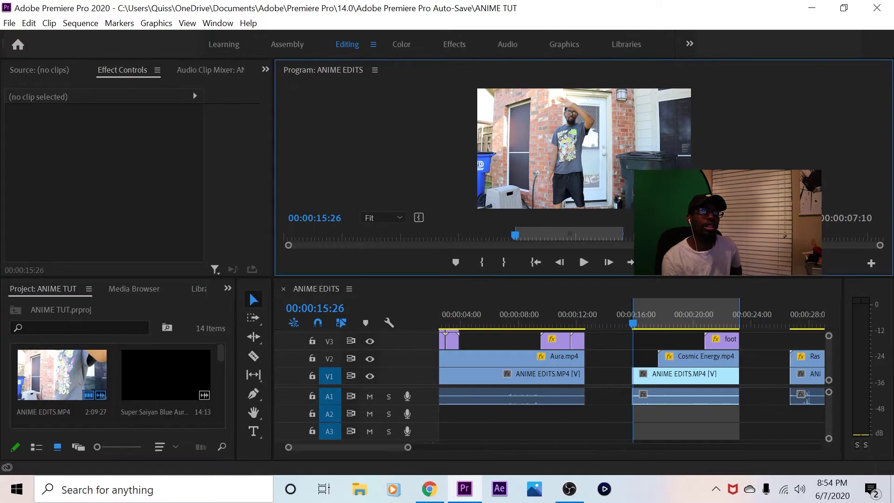
key(shift+grave)
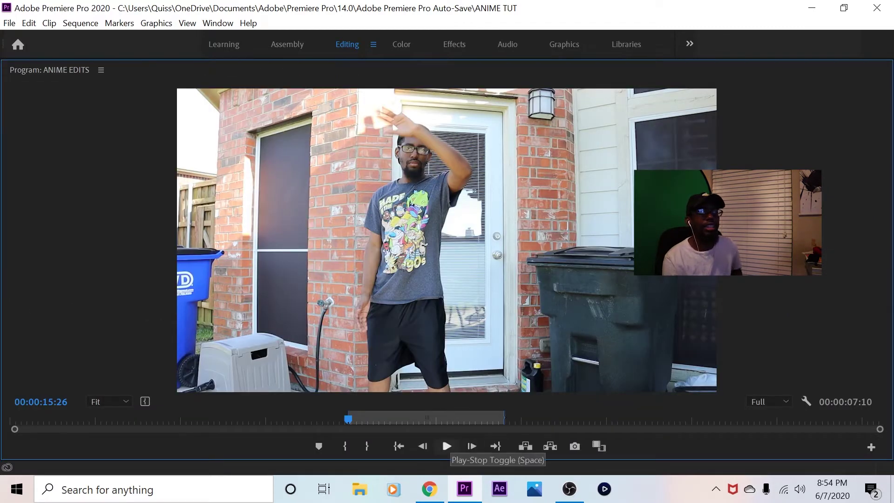
click(447, 447)
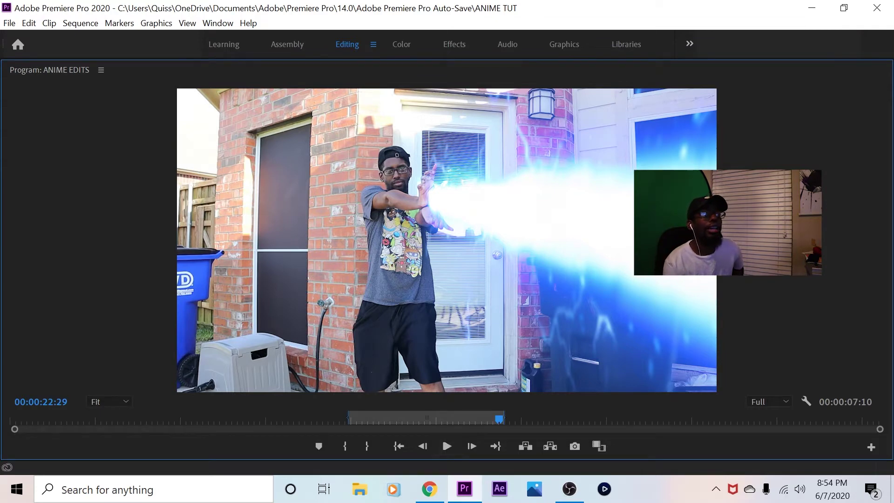
Review the energy-beam shot and park the playhead on the frame at 00:00:21:09.
key(Up)
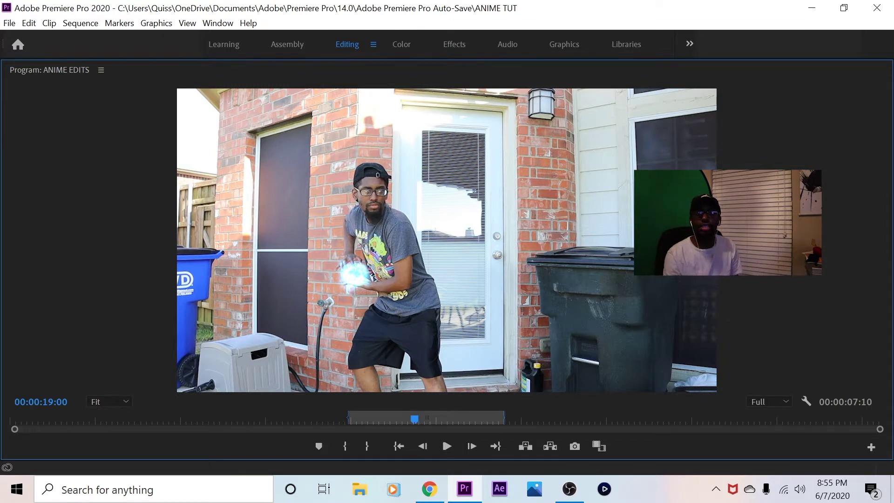
key(space)
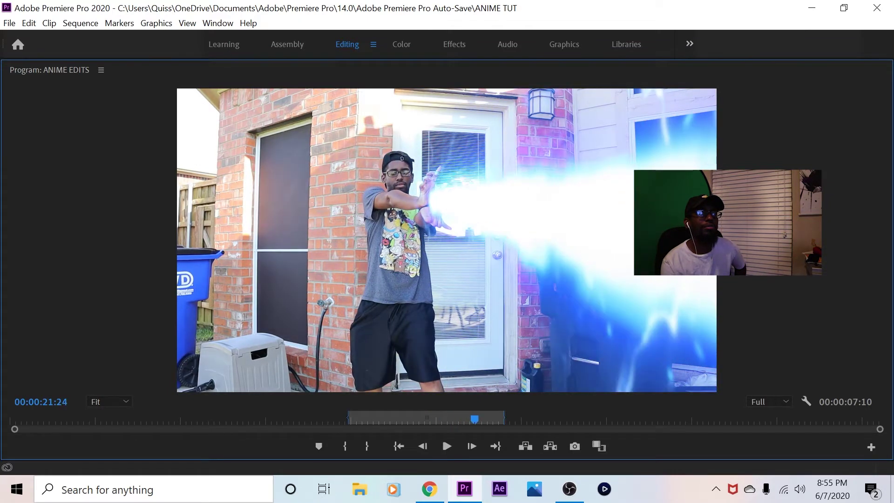
key(space)
key(Left)
key(Left)
key(Left)
key(Left)
key(Left)
key(Left)
key(Left)
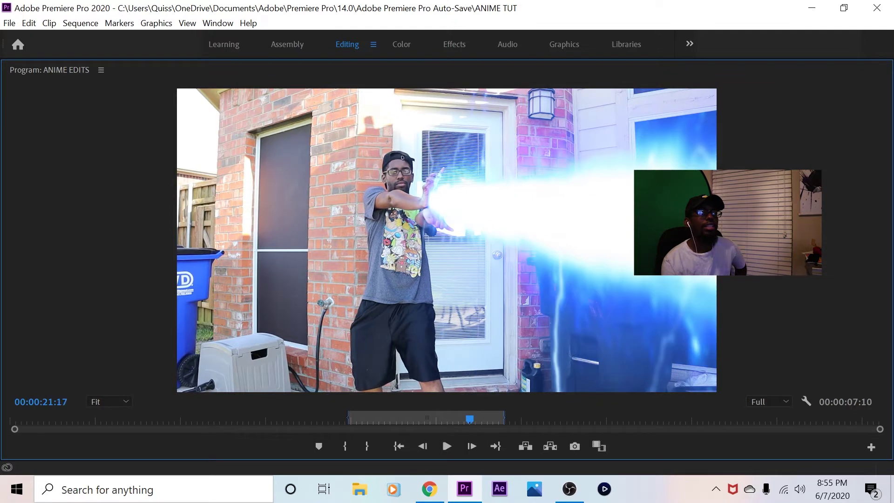
key(Up)
key(space)
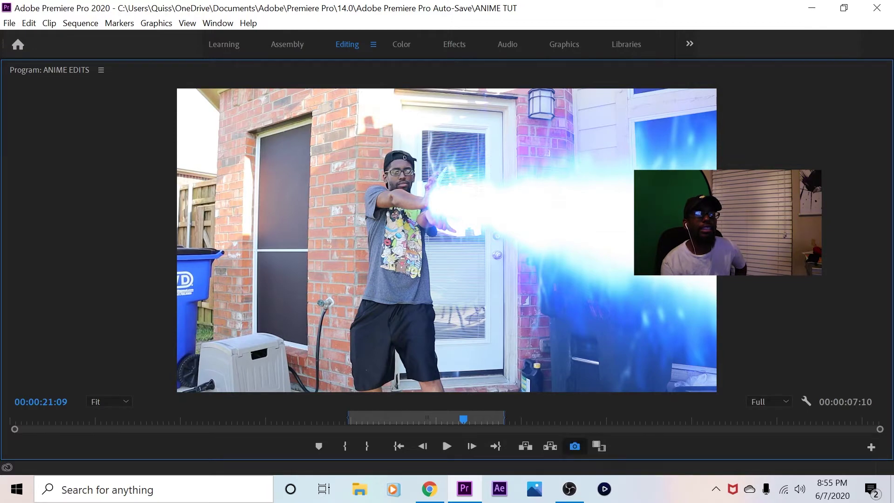
Export the current frame as a PNG still and import it into the project.
click(574, 447)
click(324, 271)
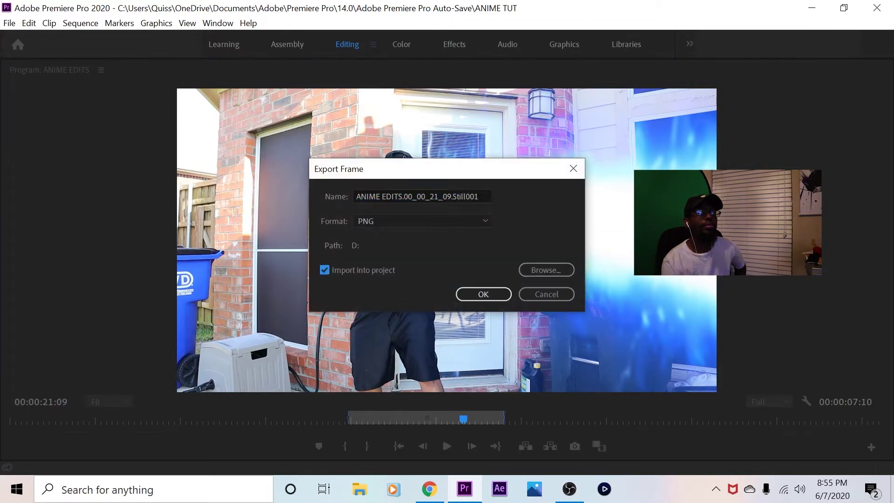
click(484, 294)
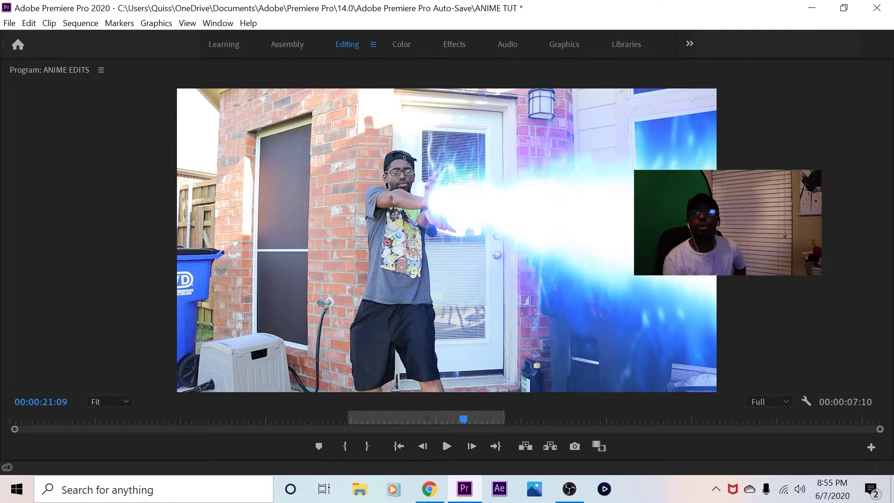
Restore the Program monitor to its normal size and clear the sequence's in and out points.
key(grave)
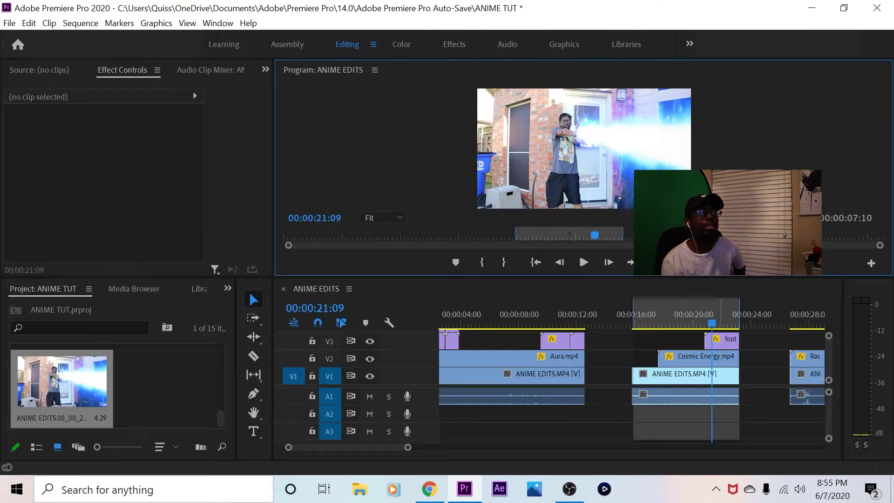
right_click(745, 174)
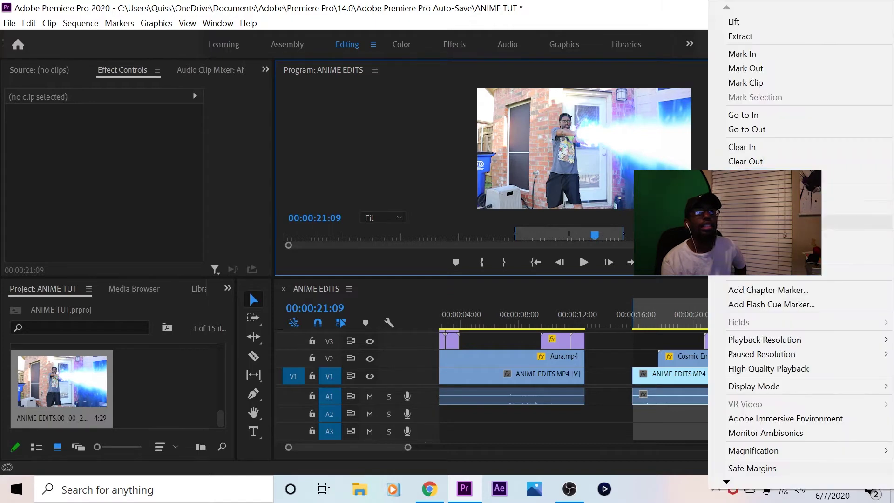
click(745, 176)
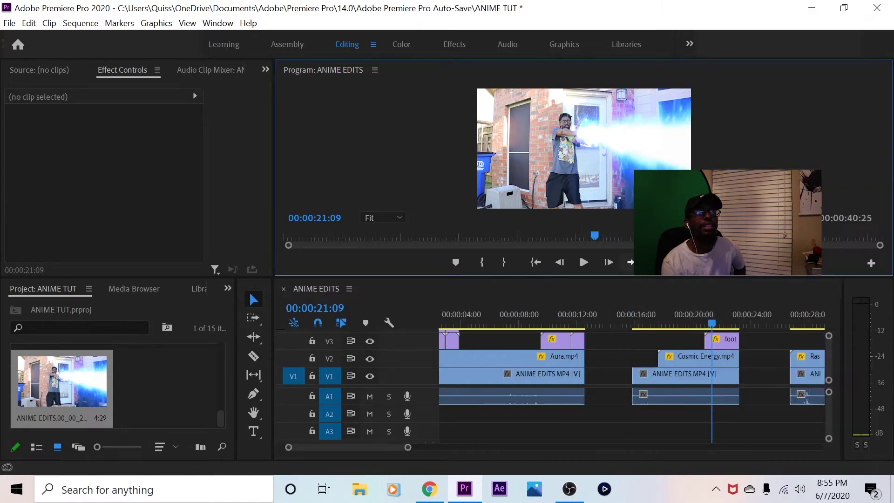
Place the exported still on track V2 at 00:00:45:18, past the end of the existing clips.
key(End)
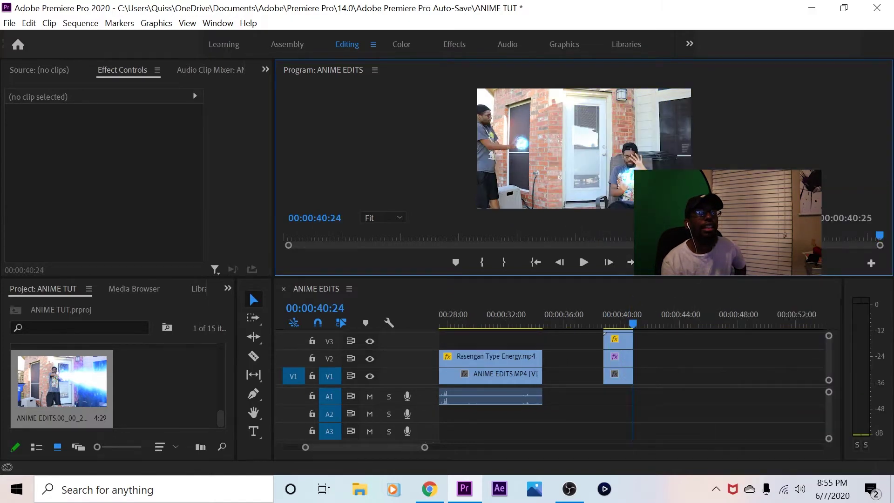
click(703, 320)
drag(62, 382, 704, 359)
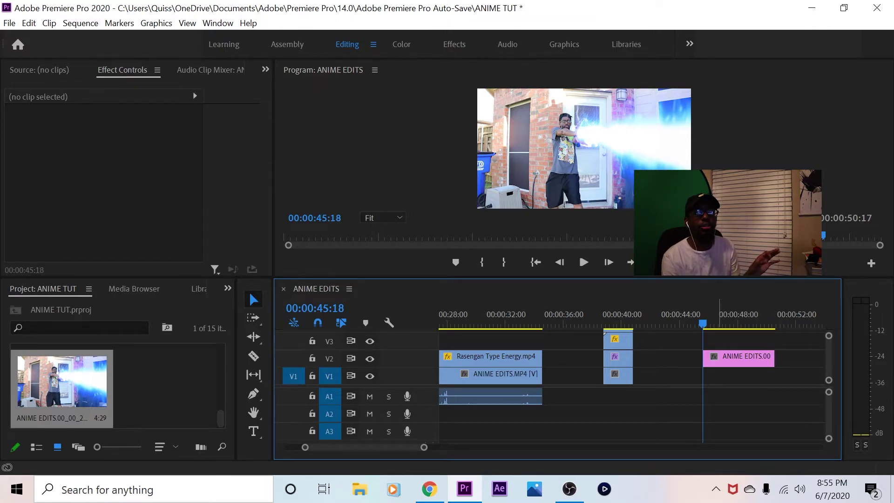
Add an "ANIME EDITS" text title over the still at 00:00:46:15.
mouse_move(719, 317)
mouse_down()
mouse_move(754, 317)
mouse_move(703, 316)
mouse_move(716, 317)
mouse_up()
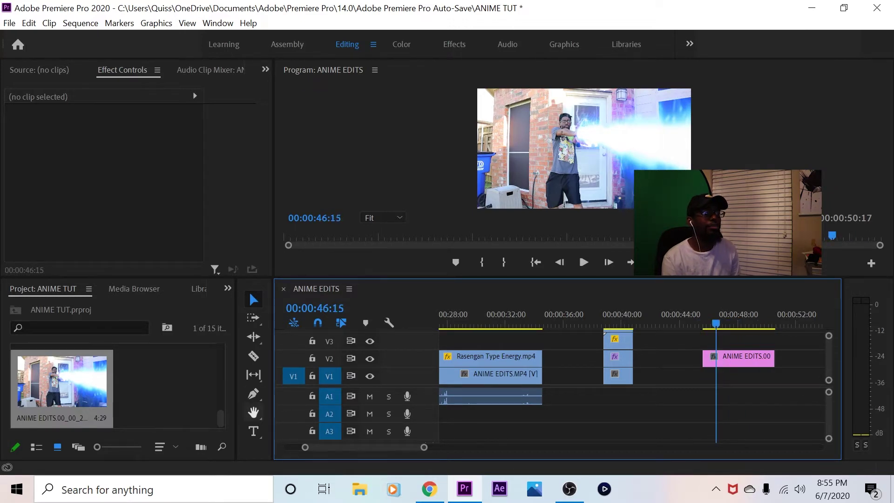
click(253, 432)
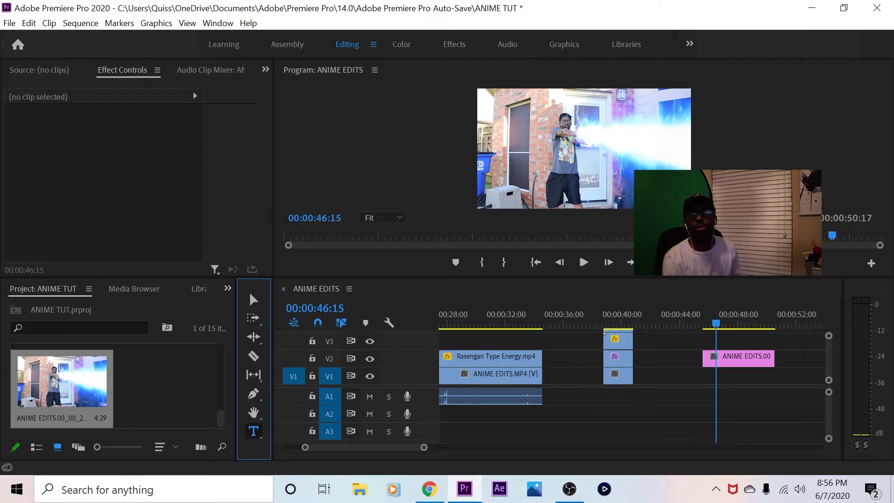
click(503, 117)
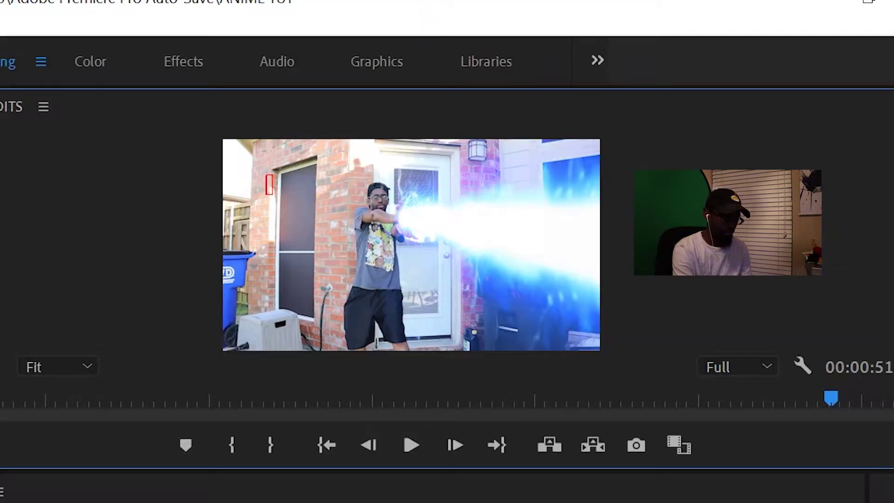
text(AN)
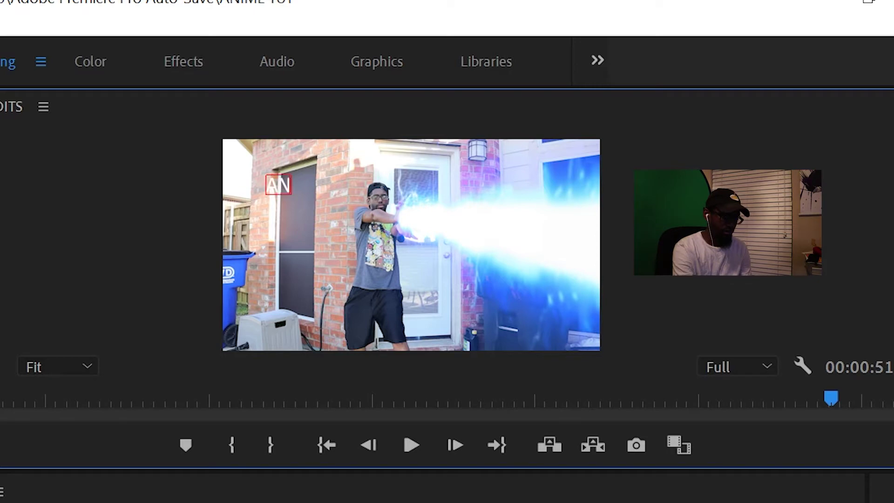
text(IME EDITS)
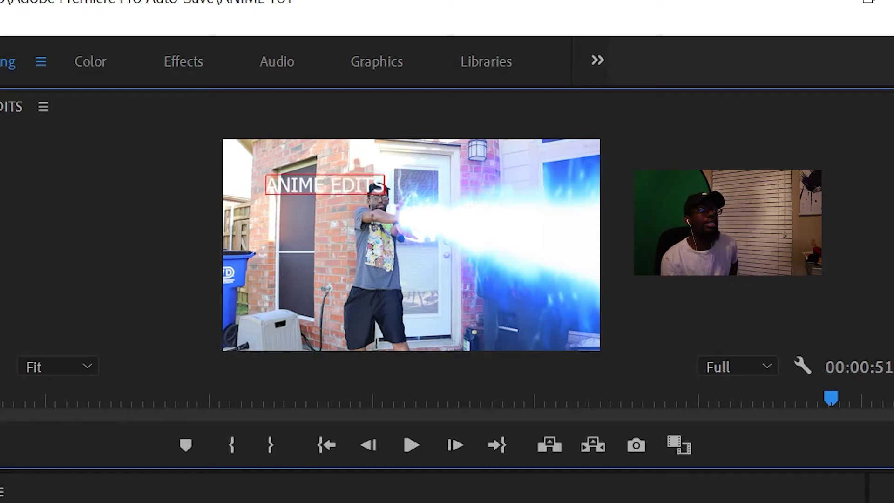
Style the whole ANIME EDITS text with a red fill, a white stroke 20.0 wide and a background.
key(shift+Left)
key(shift+Left)
key(shift+Left)
key(shift+Left)
key(shift+Left)
key(shift+Left)
key(shift+Left)
key(shift+Left)
key(shift+Left)
key(shift+Left)
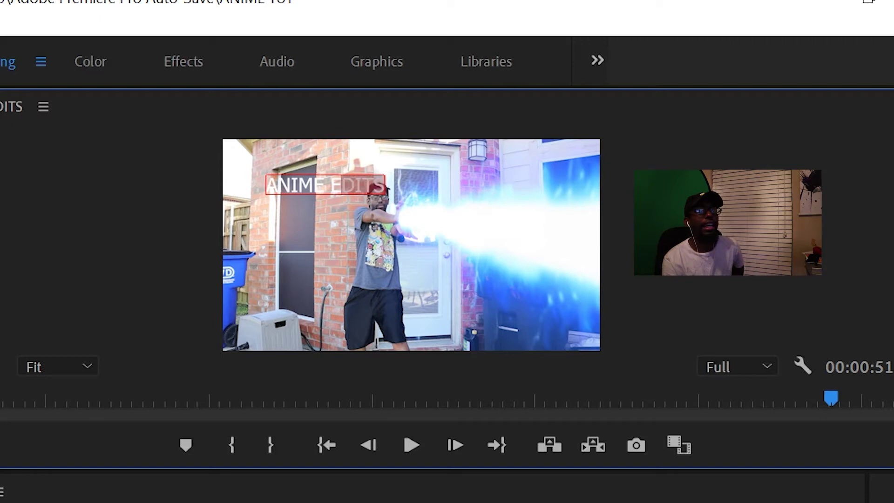
key(shift+Left)
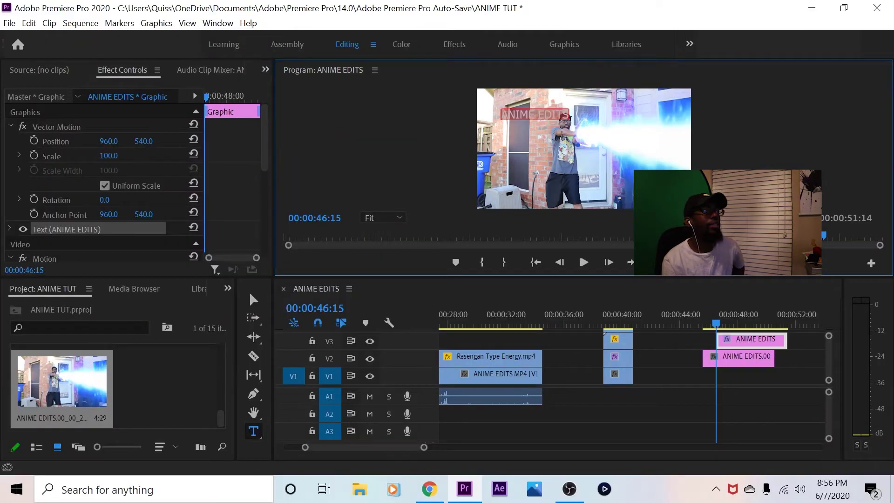
scroll(102, 186, down, 2)
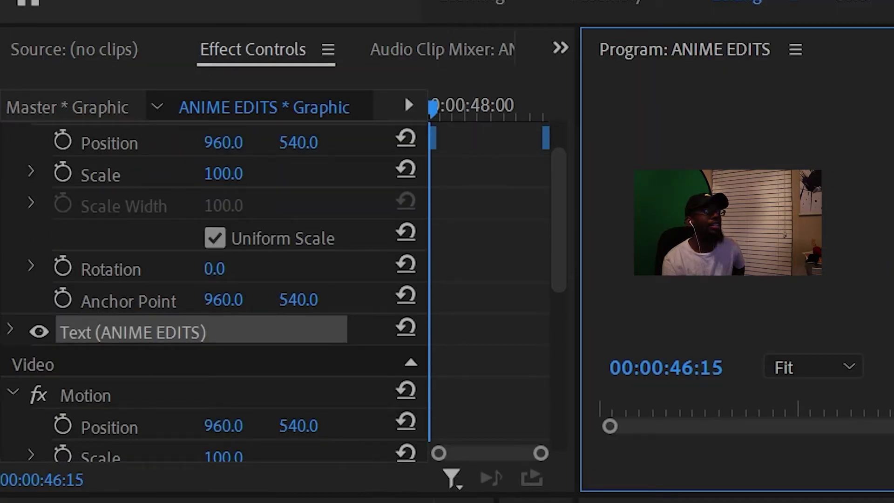
click(11, 330)
scroll(209, 289, down, 3)
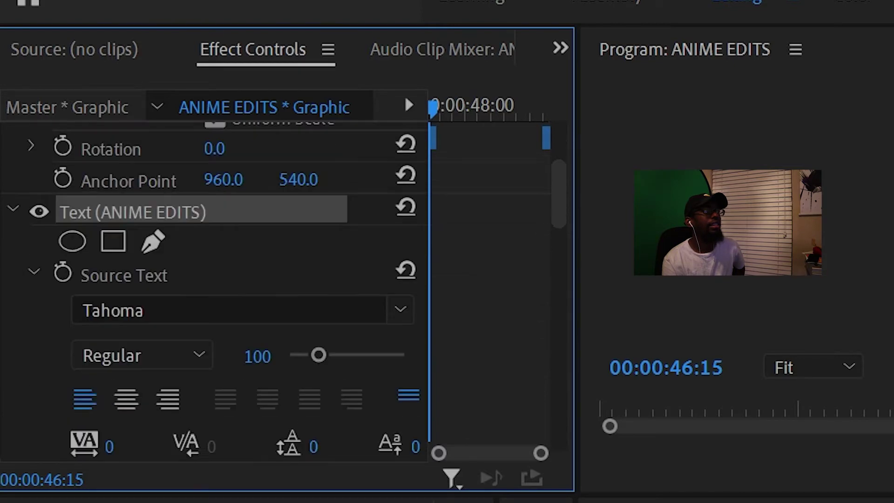
scroll(214, 289, down, 6)
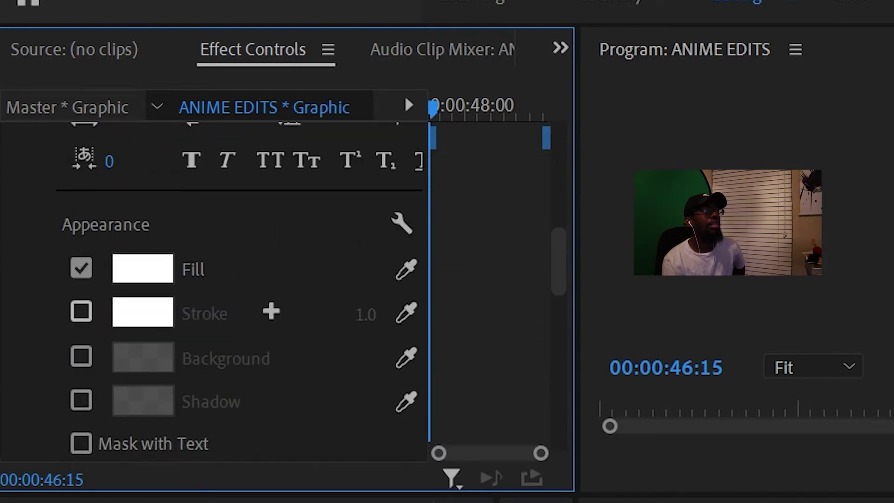
click(81, 311)
click(143, 268)
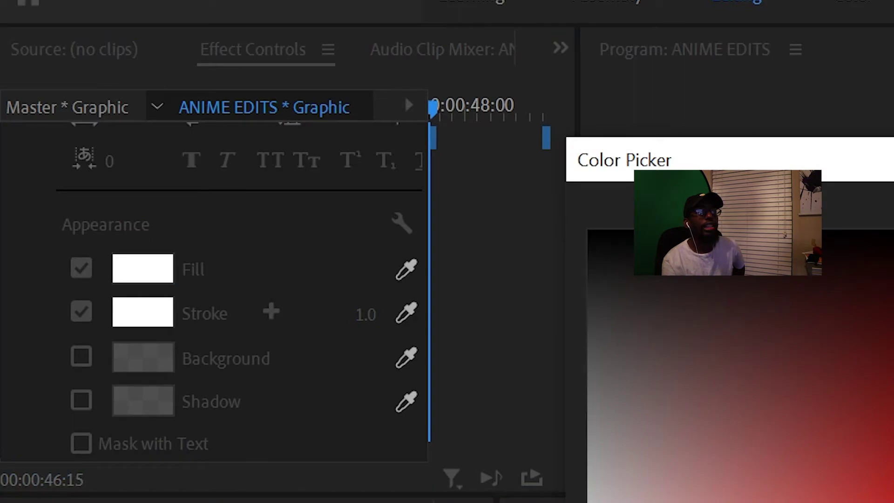
key(Return)
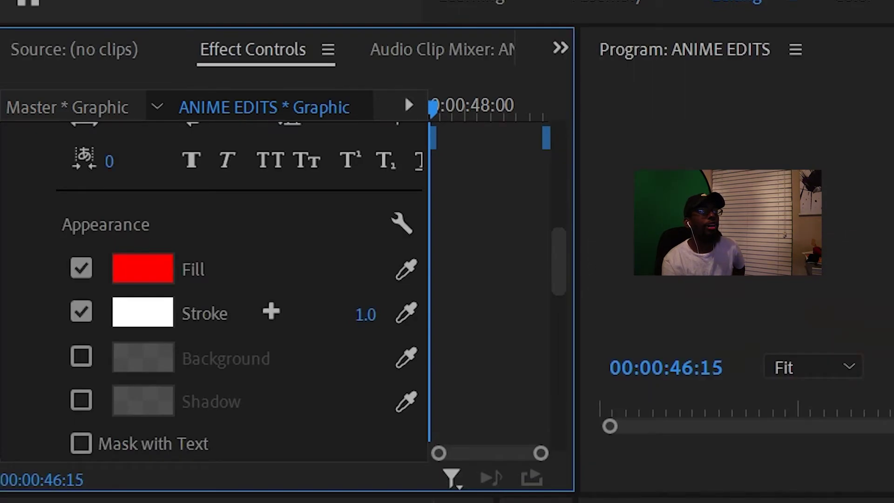
drag(366, 314, 385, 314)
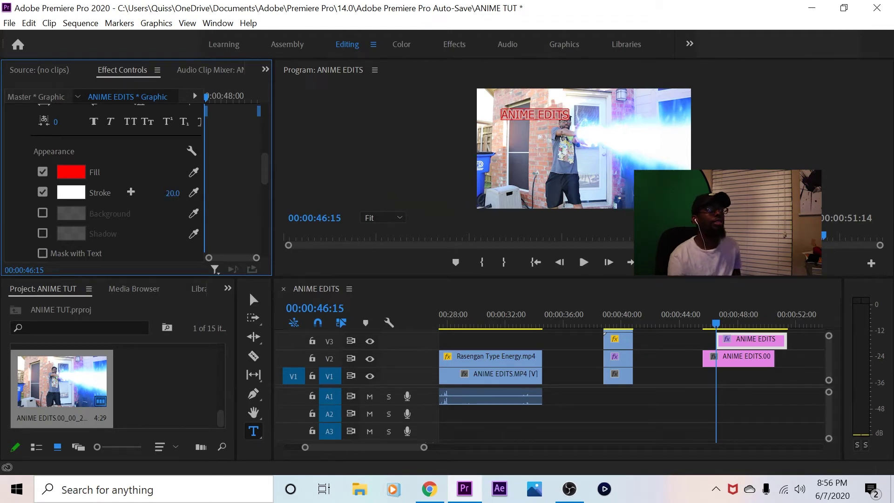
click(42, 213)
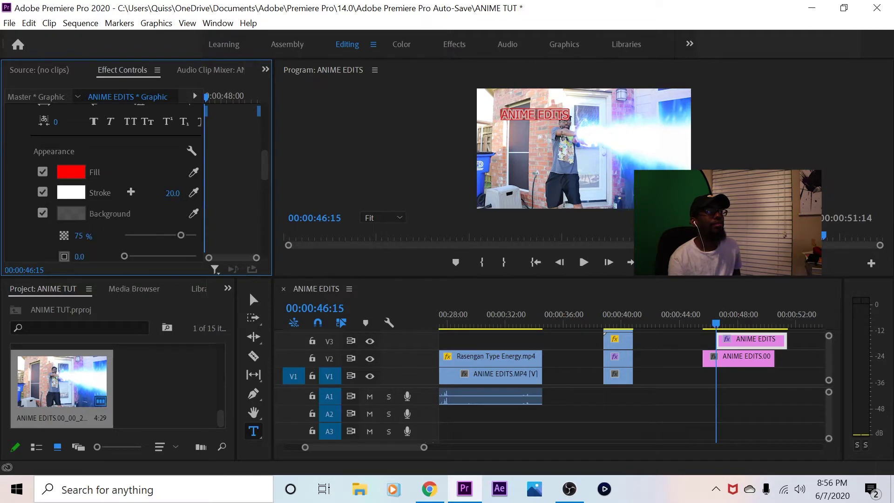
Scale the title graphic to 226.0 and position it at 1704.0, 1463.0, across the lower part of the still.
scroll(135, 182, up, 5)
scroll(135, 182, up, 2)
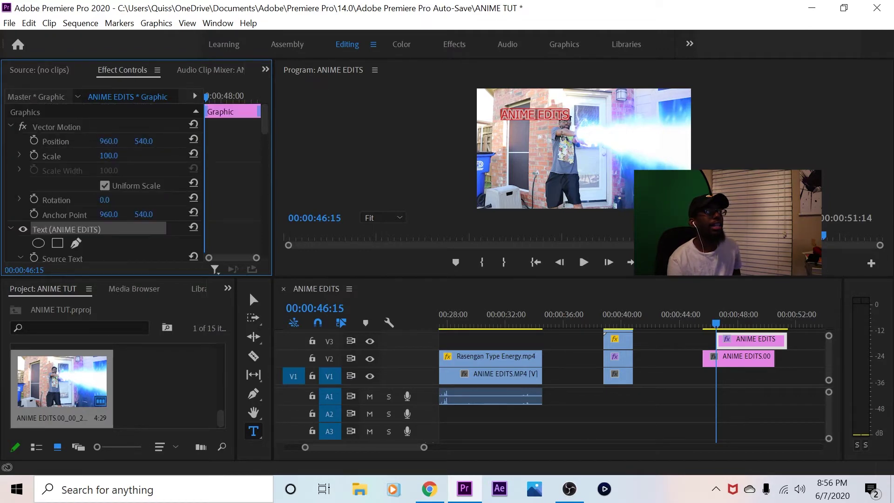
drag(108, 156, 176, 141)
drag(111, 141, 201, 141)
drag(111, 141, 150, 141)
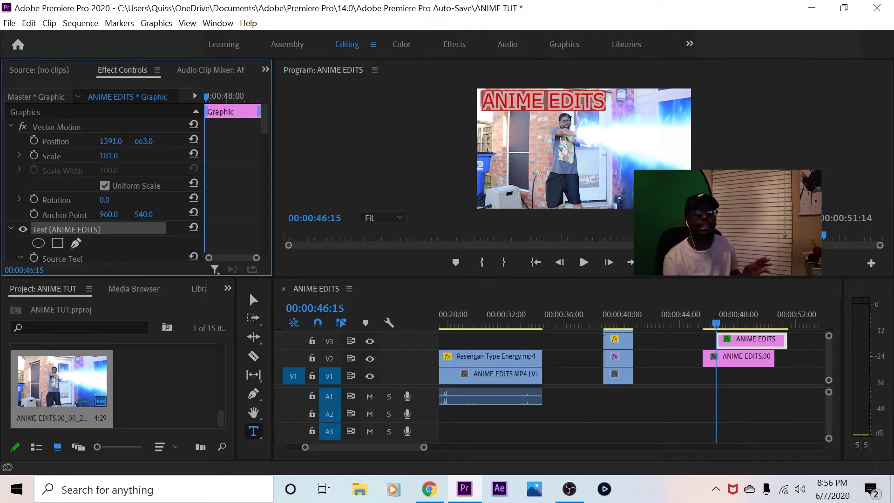
drag(108, 156, 199, 141)
drag(111, 141, 414, 142)
drag(109, 156, 225, 141)
click(70, 141)
click(343, 161)
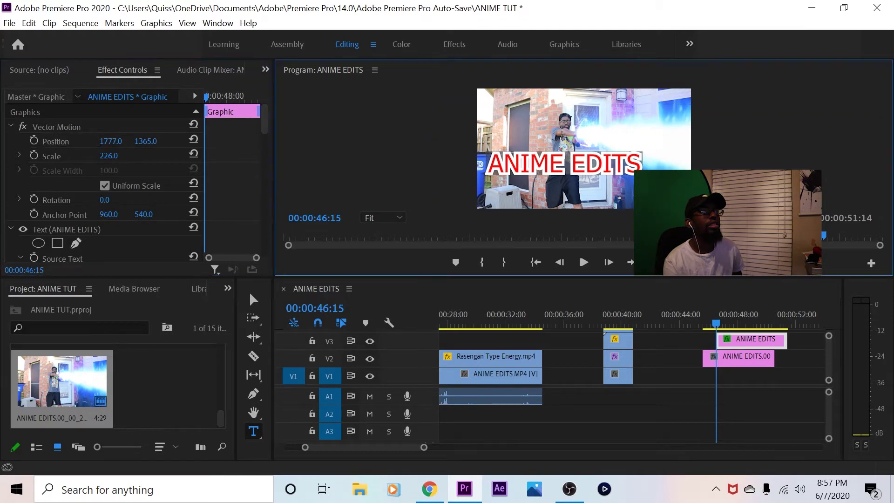
drag(146, 141, 191, 141)
drag(111, 141, 76, 141)
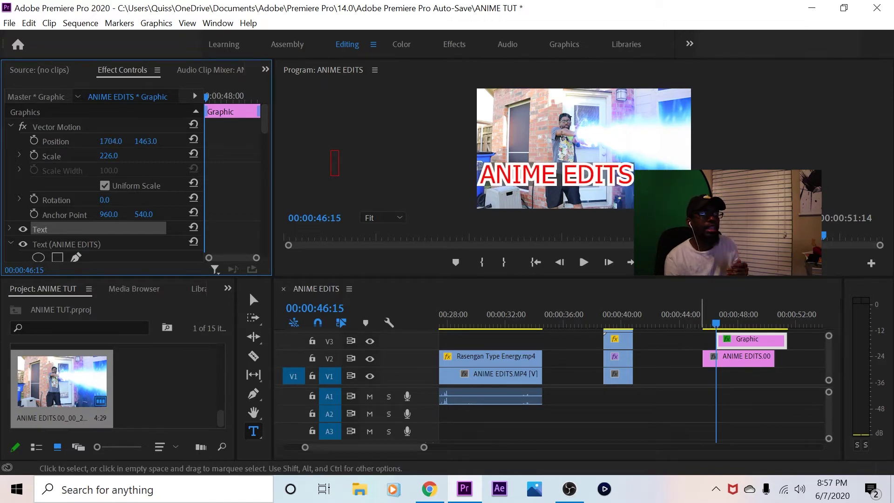
click(689, 341)
click(745, 340)
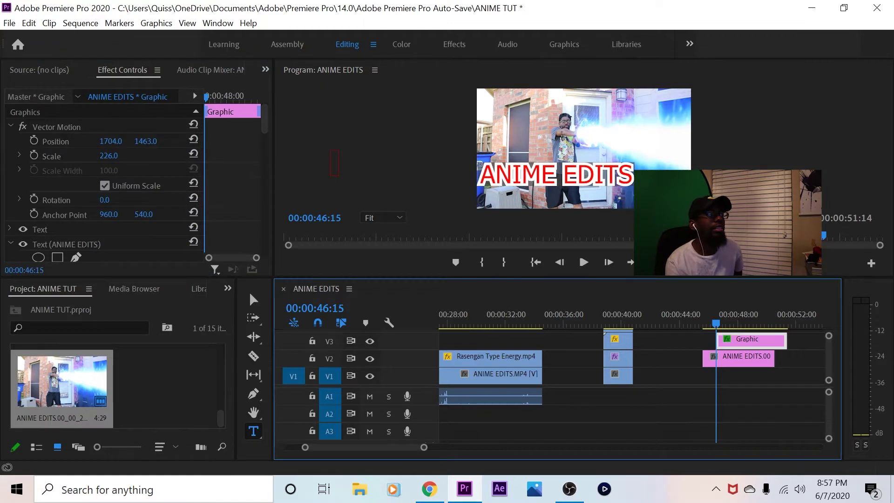
scroll(105, 181, down, 6)
scroll(135, 186, down, 6)
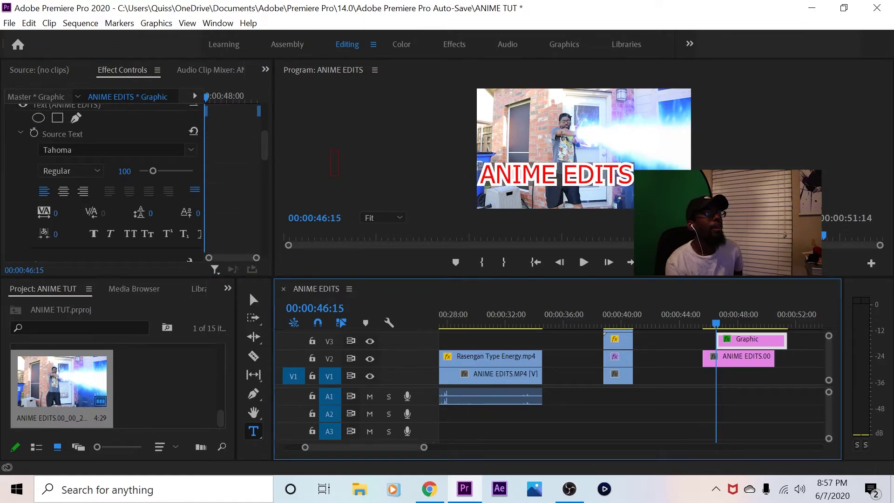
scroll(116, 186, down, 1)
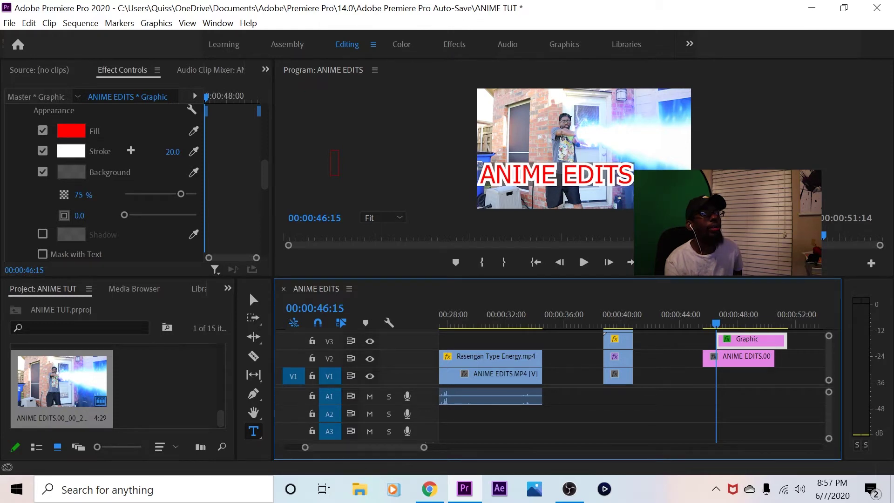
mouse_move(173, 151)
mouse_down()
mouse_move(187, 152)
mouse_move(172, 151)
mouse_up()
scroll(135, 186, down, 3)
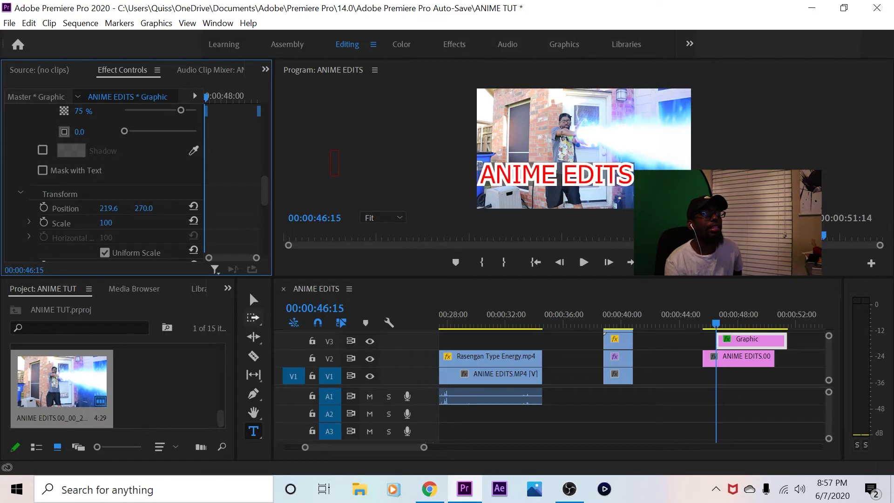
Reselect the title graphic on track V3 with the Selection tool and turn on the text's shadow.
click(254, 299)
click(743, 377)
click(747, 340)
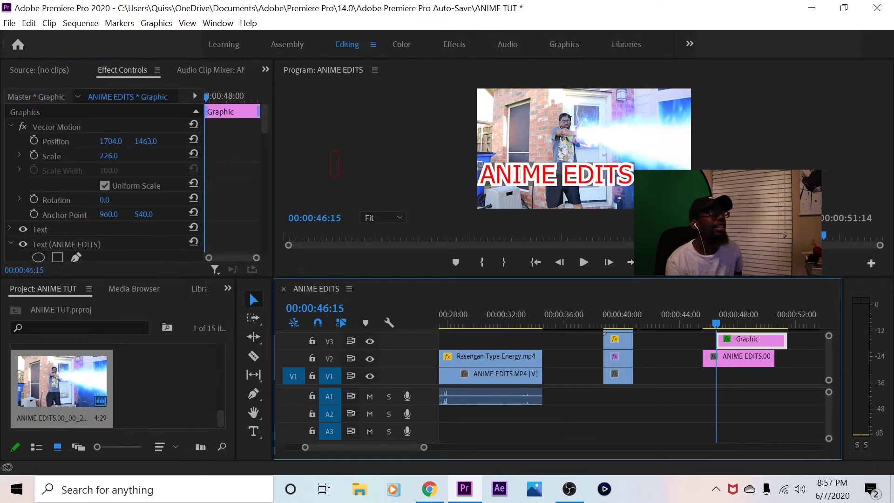
scroll(109, 186, down, 9)
scroll(109, 186, down, 4)
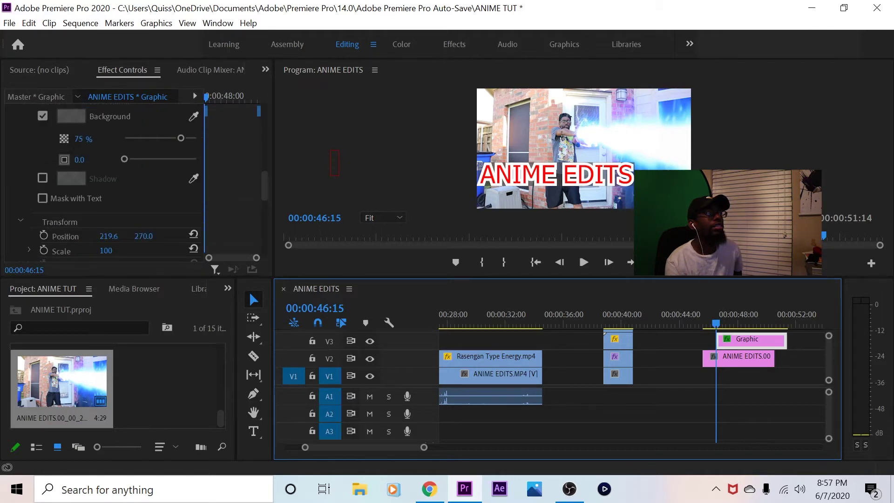
scroll(109, 187, up, 2)
click(42, 220)
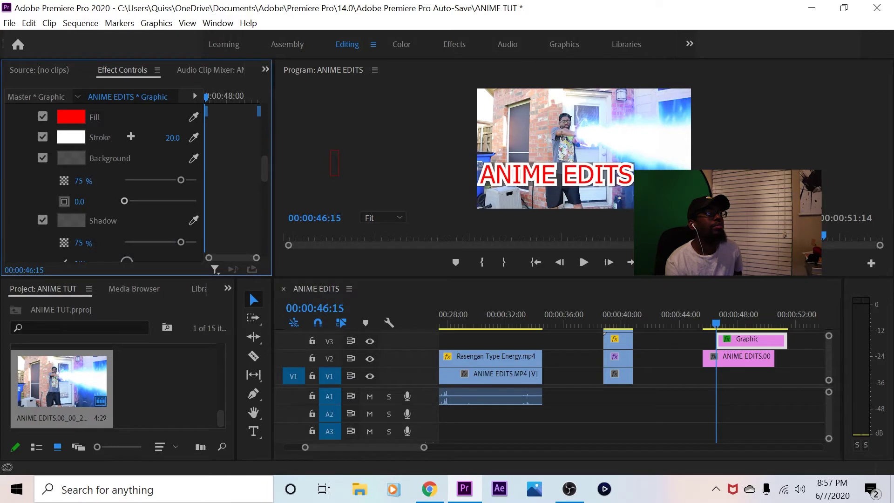
Set the text shadow's distance to 23.1 and opacity to 92 %, and check the title in the enlarged Program monitor.
scroll(109, 186, down, 4)
drag(125, 206, 124, 228)
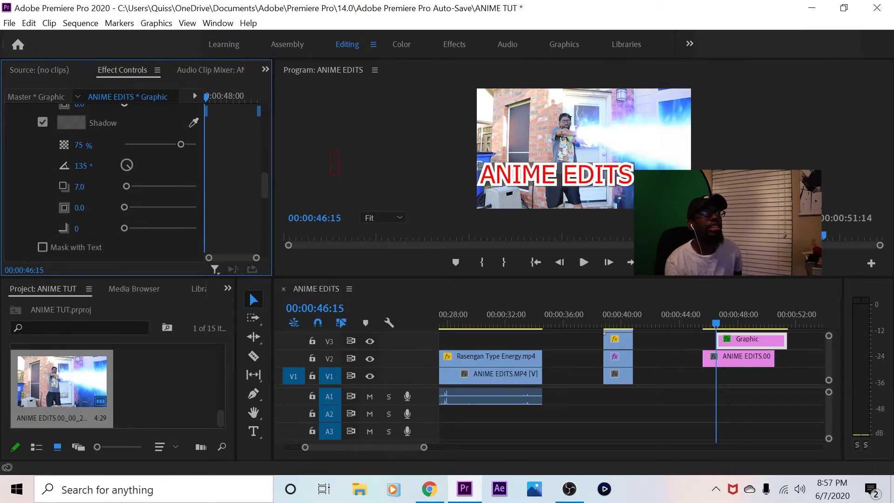
mouse_move(126, 186)
mouse_down()
mouse_move(175, 186)
mouse_move(133, 186)
mouse_up()
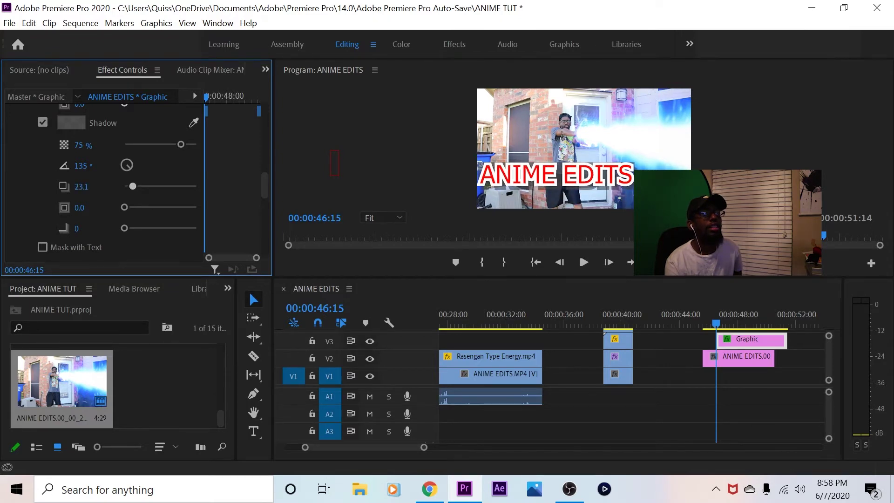
drag(181, 144, 191, 144)
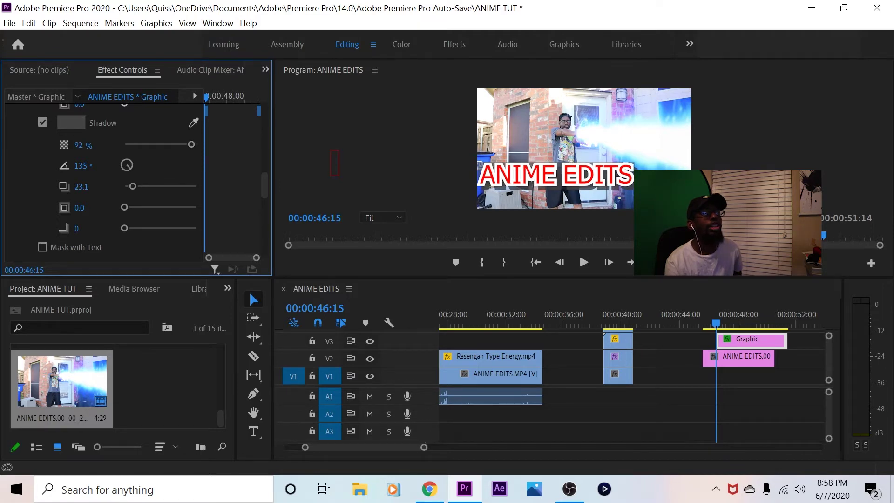
key(grave)
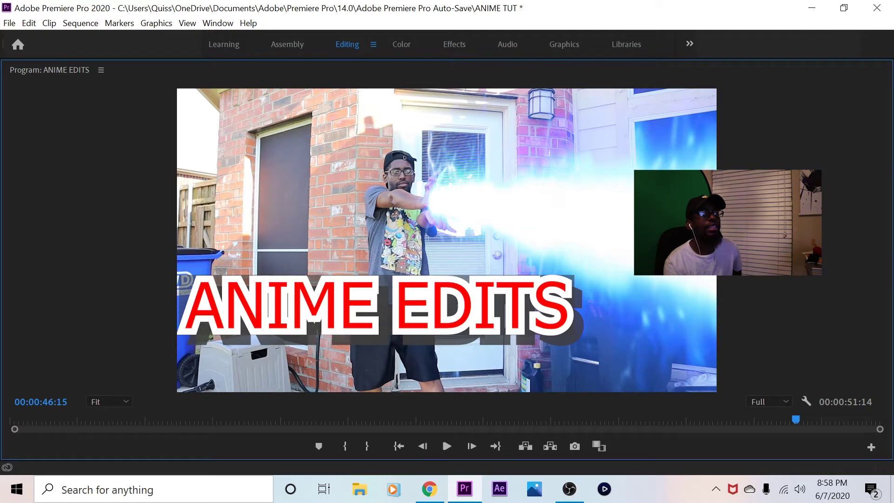
key(grave)
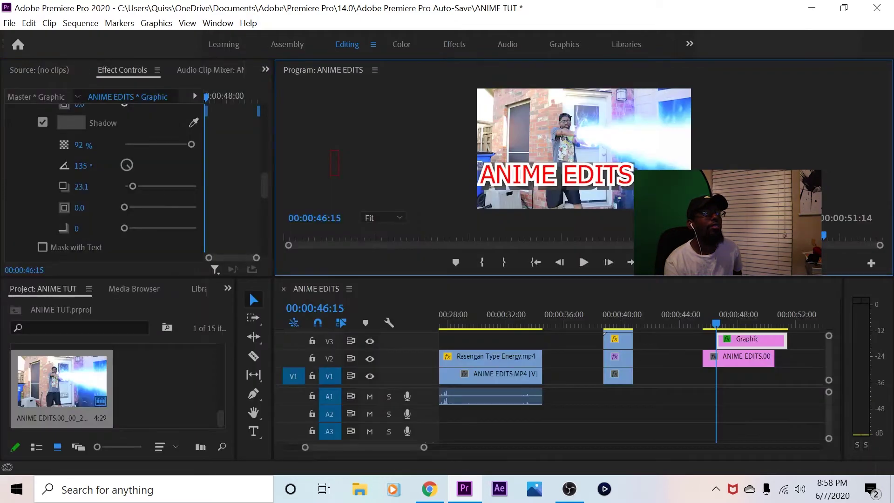
Turn off the background behind the ANIME EDITS text.
scroll(140, 182, up, 1)
scroll(103, 182, down, 2)
scroll(102, 182, up, 3)
scroll(102, 182, up, 1)
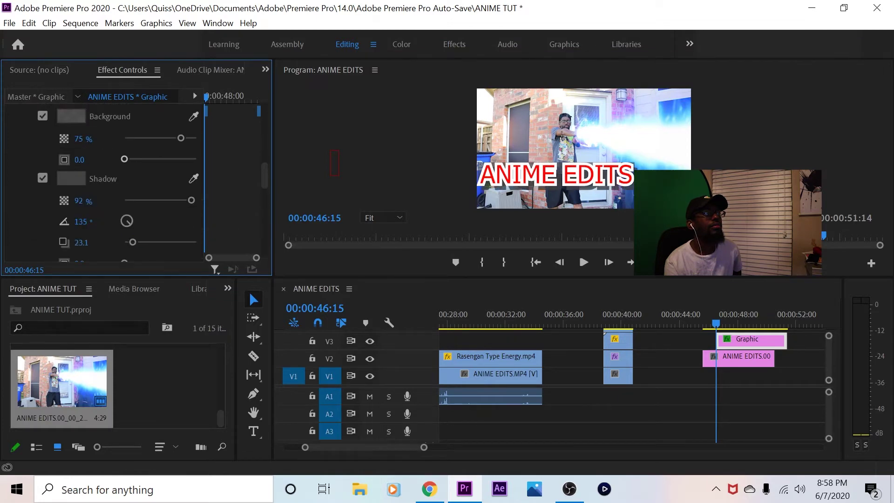
click(43, 116)
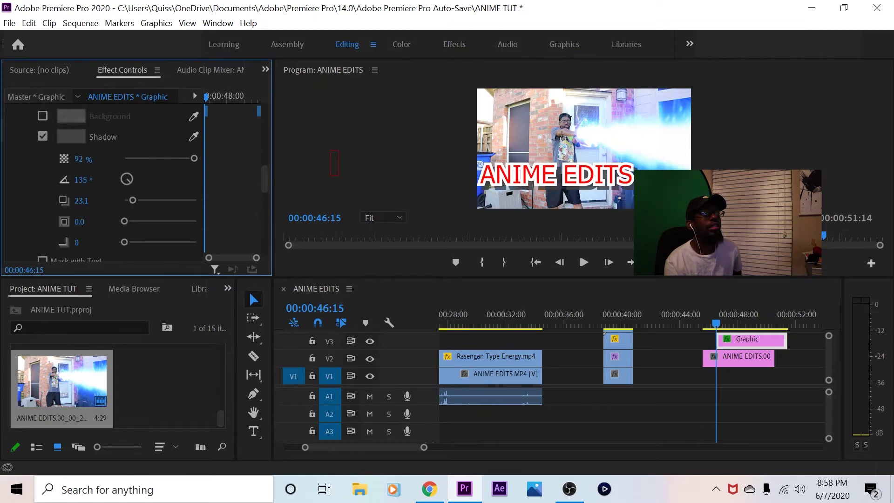
Set the text shadow's distance to 17.3 and check the title in the enlarged Program monitor.
scroll(137, 184, down, 2)
drag(133, 144, 124, 145)
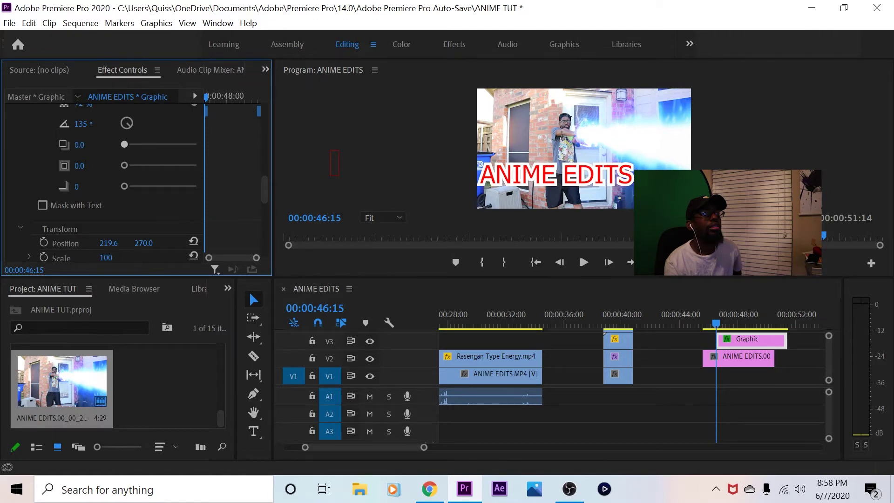
drag(124, 145, 131, 144)
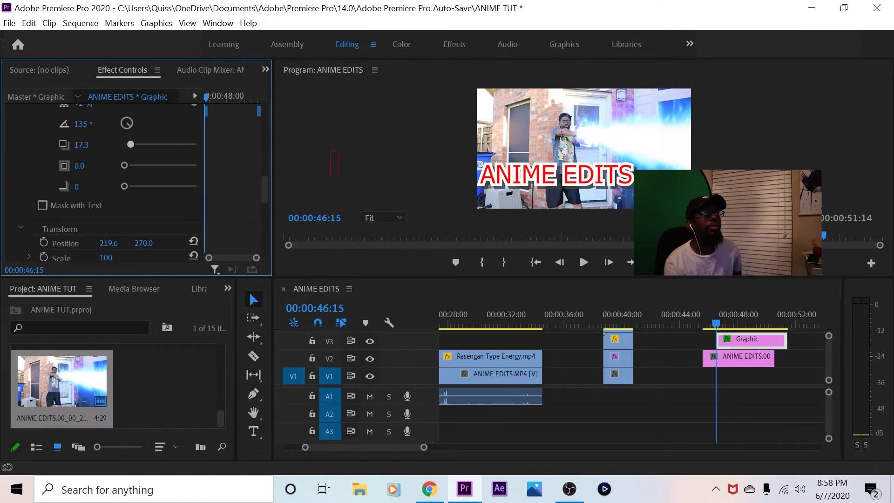
drag(124, 165, 124, 186)
key(grave)
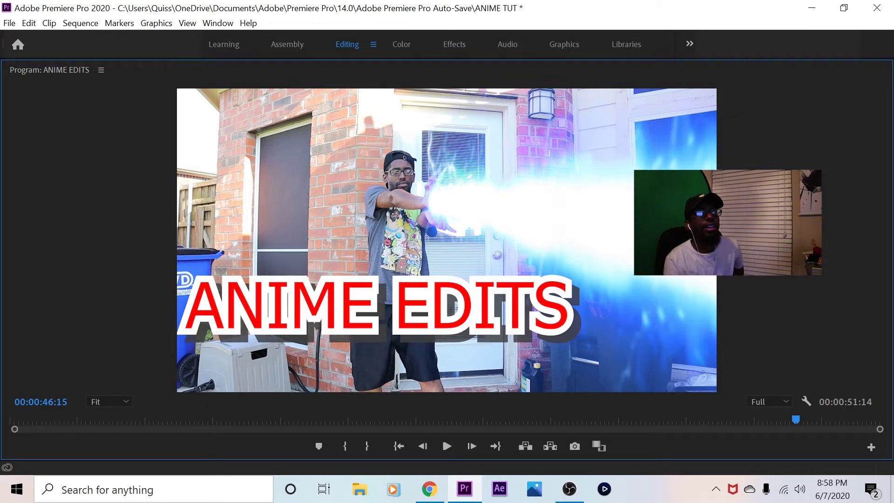
key(grave)
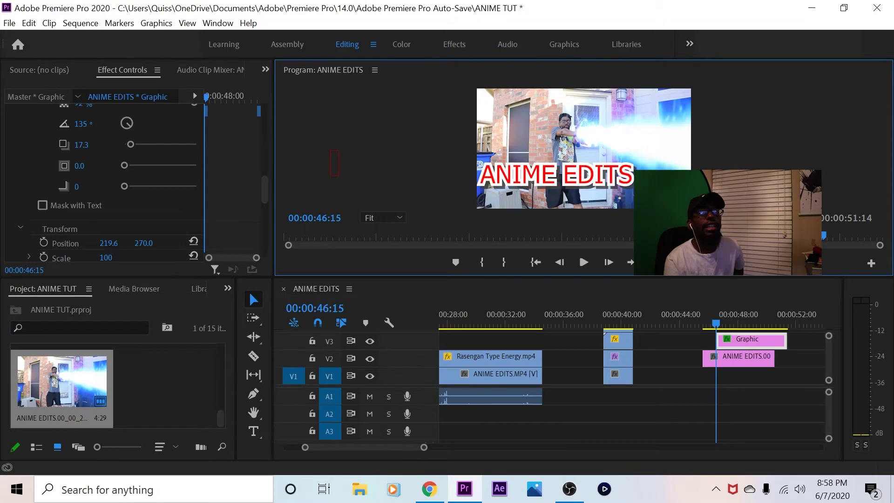
Export the titled frame at 00:00:46:15 as a PNG still to D: without importing it into the project.
key(ctrl+shift+e)
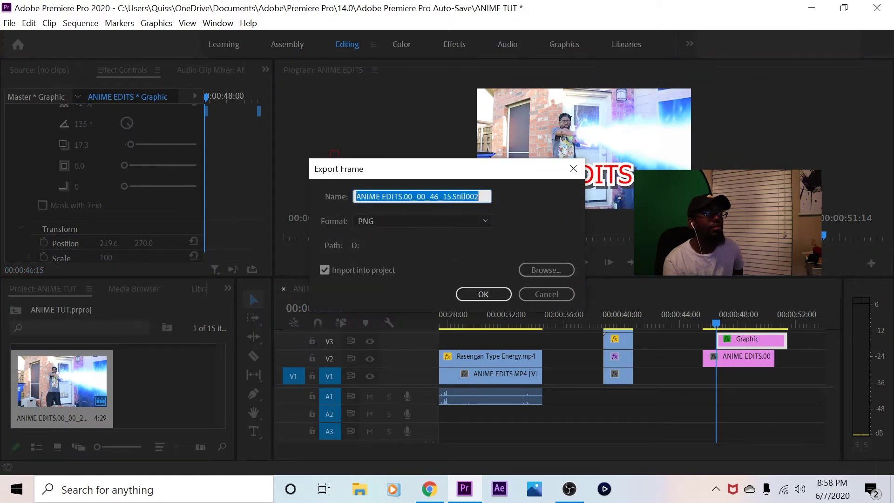
click(324, 270)
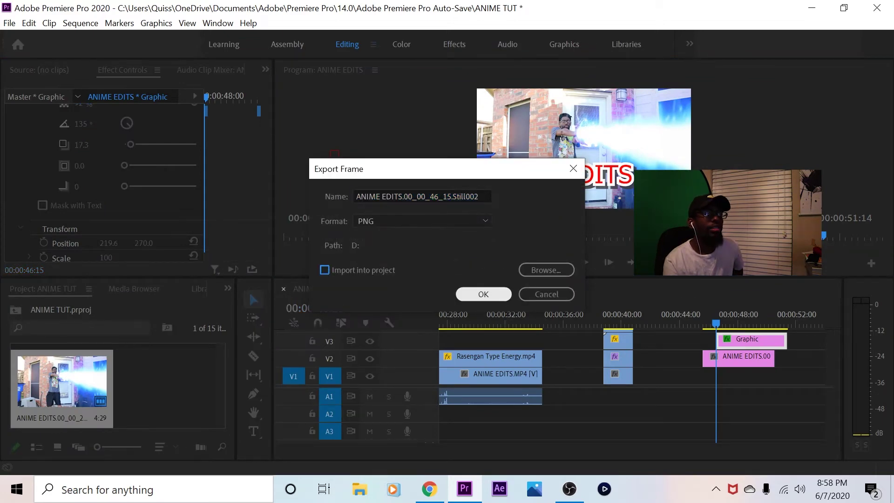
key(Return)
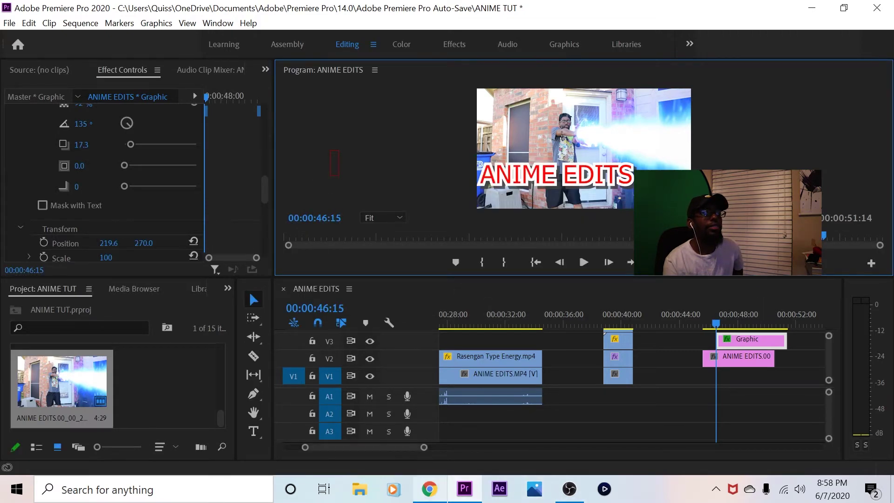
Switch to the untitled YouTube Thumbnail design in Canva, open in Chrome.
click(429, 489)
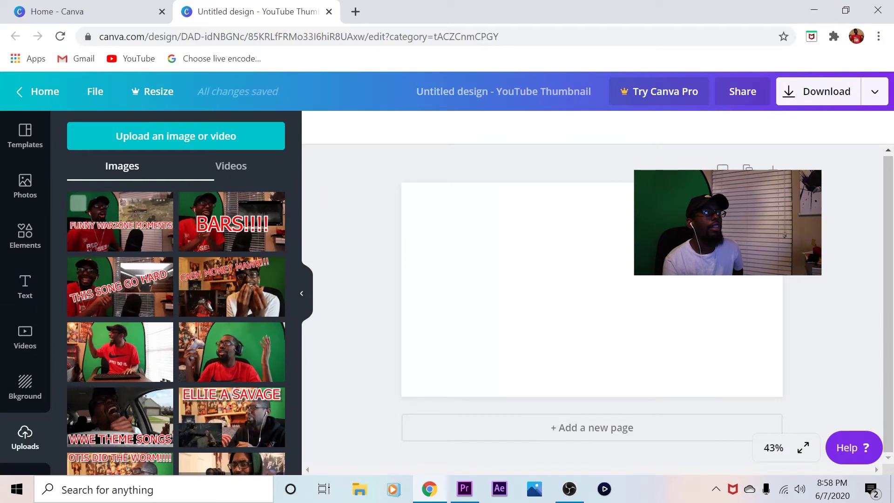
Upload ANIME EDITS.00_00_46_15.Still002 from DATA (D:) and place it on the blank thumbnail page.
click(176, 136)
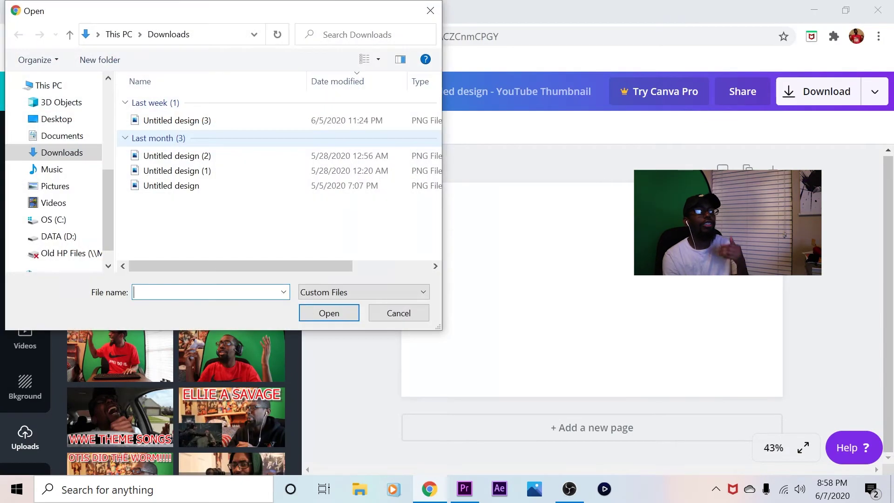
click(58, 236)
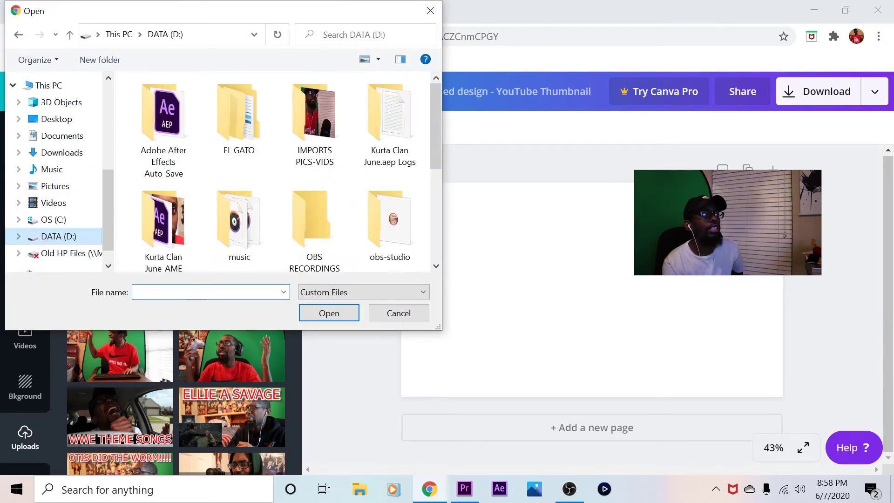
scroll(314, 223, down, 5)
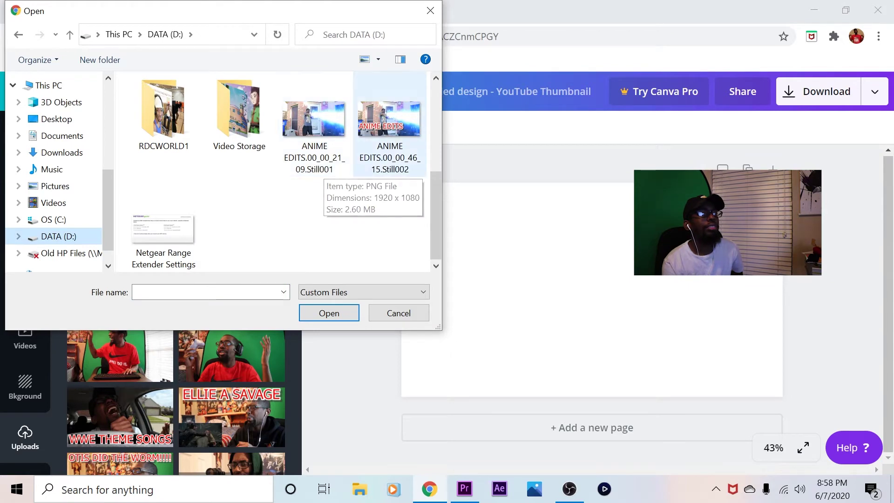
click(390, 135)
click(329, 313)
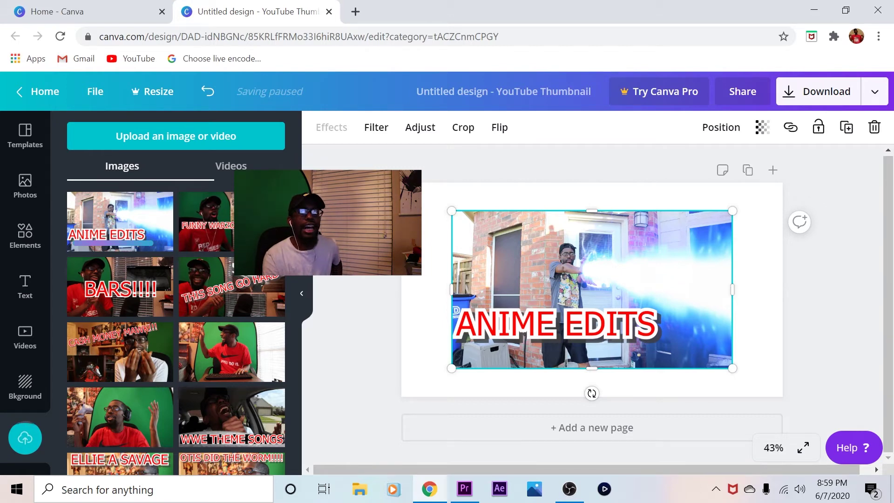
Stretch the ANIME EDITS image to all four page edges so it fills the whole thumbnail.
drag(451, 290, 414, 298)
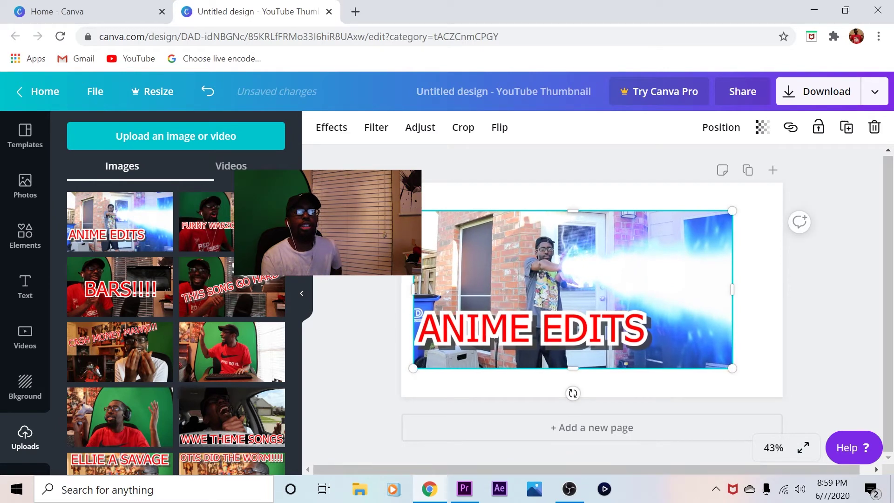
drag(733, 290, 755, 289)
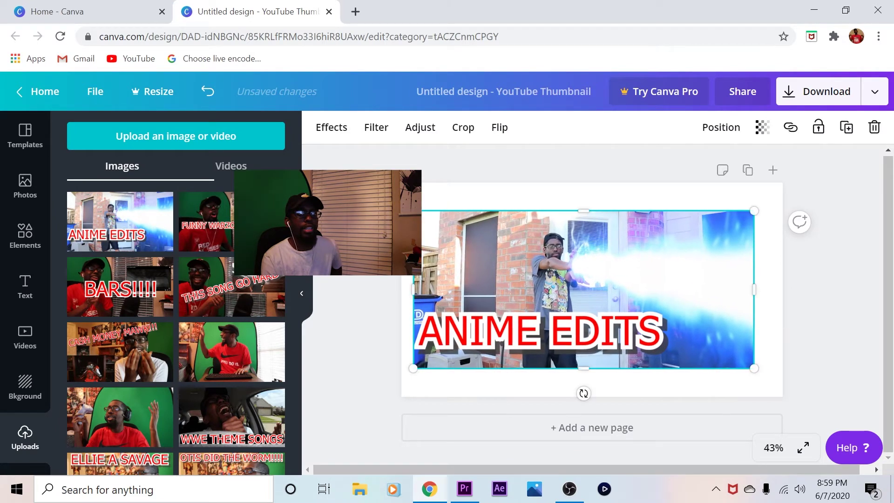
drag(584, 211, 583, 182)
drag(413, 275, 401, 275)
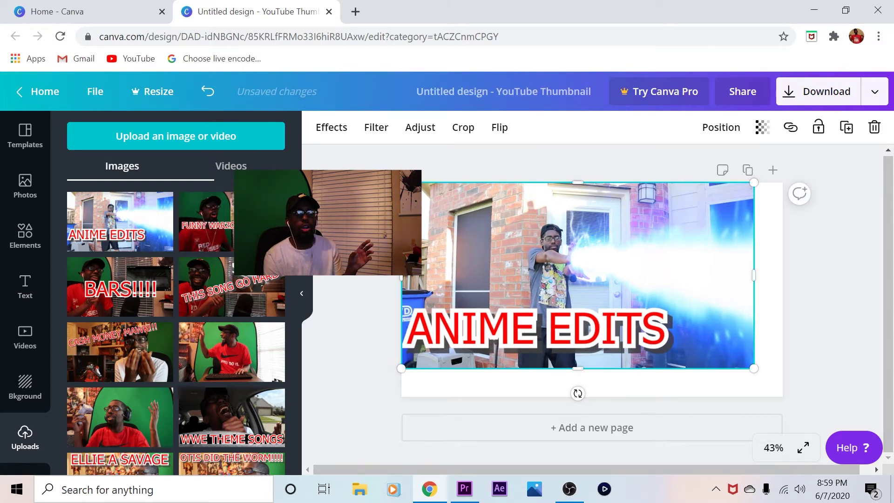
drag(754, 275, 783, 275)
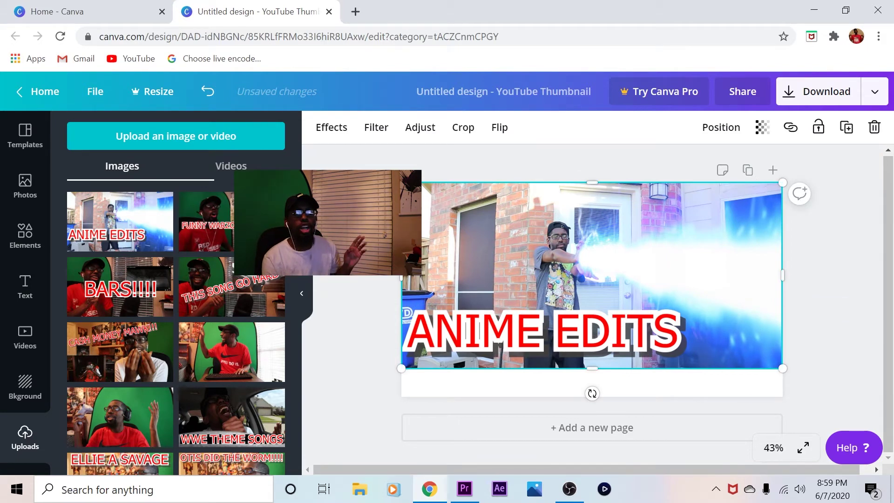
drag(592, 368, 592, 397)
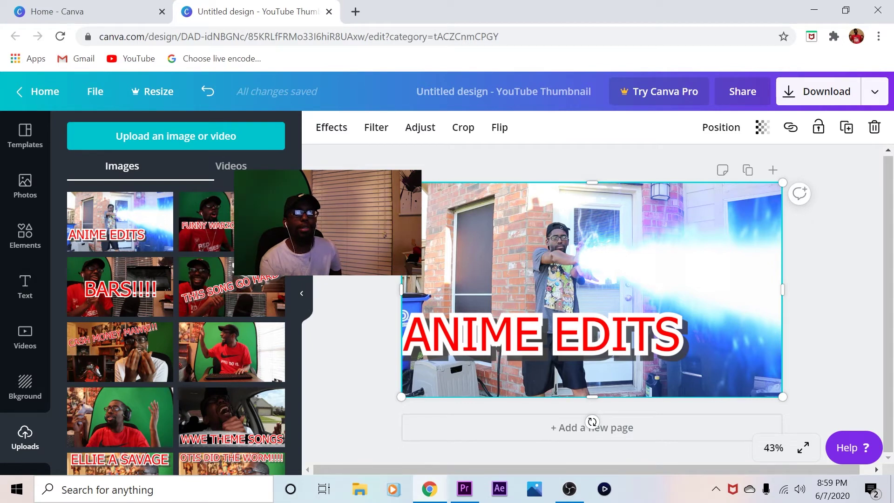
key(Escape)
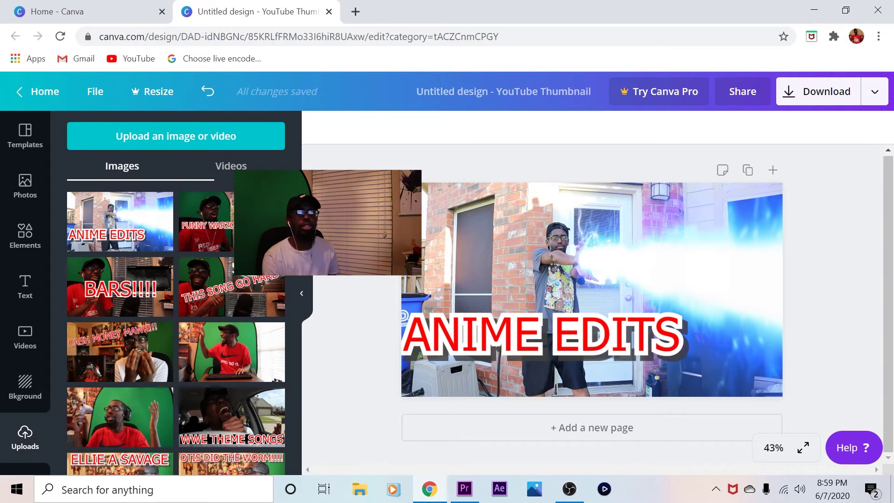
Look through the adjustment, crop, flip and filter options available for the ANIME EDITS image.
click(591, 289)
click(448, 127)
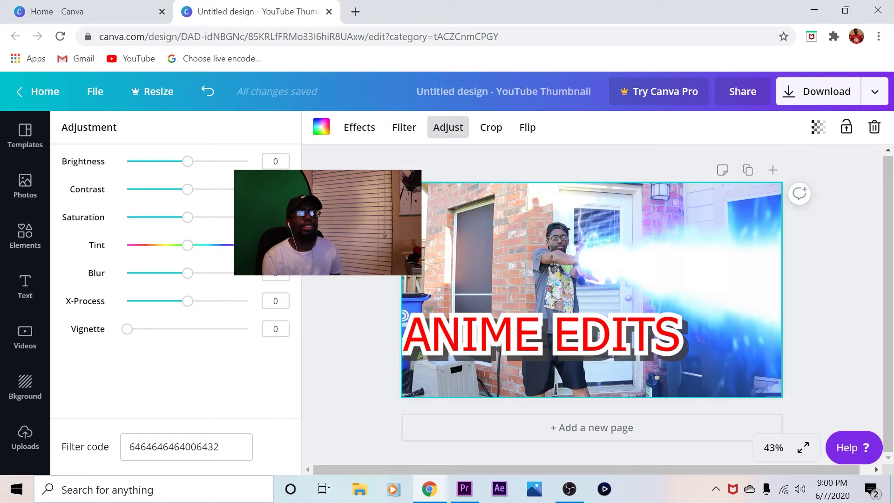
click(491, 127)
click(403, 127)
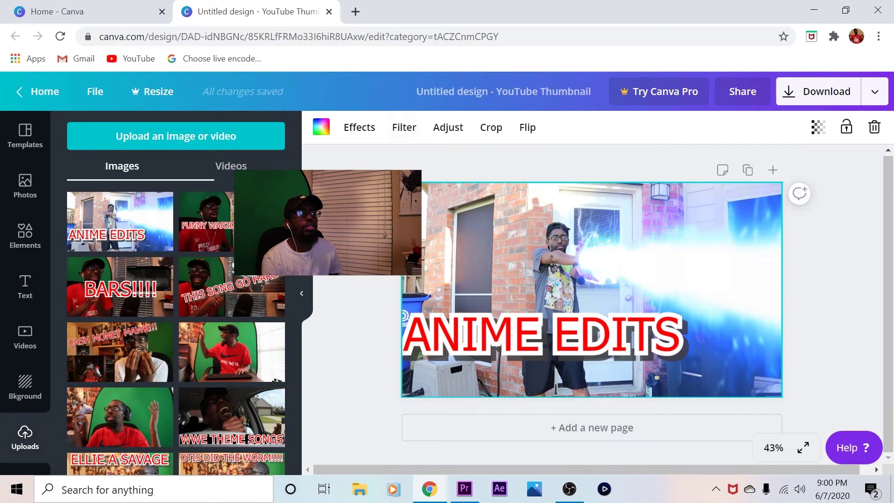
click(527, 127)
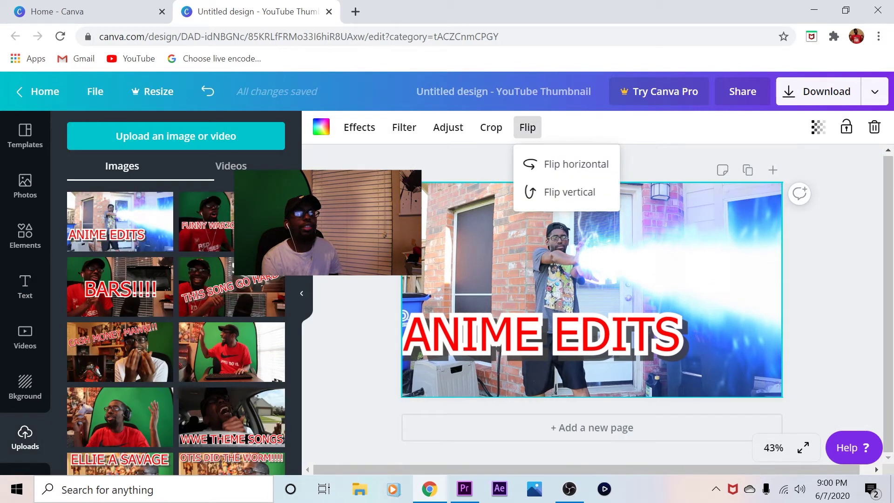
key(Escape)
click(591, 261)
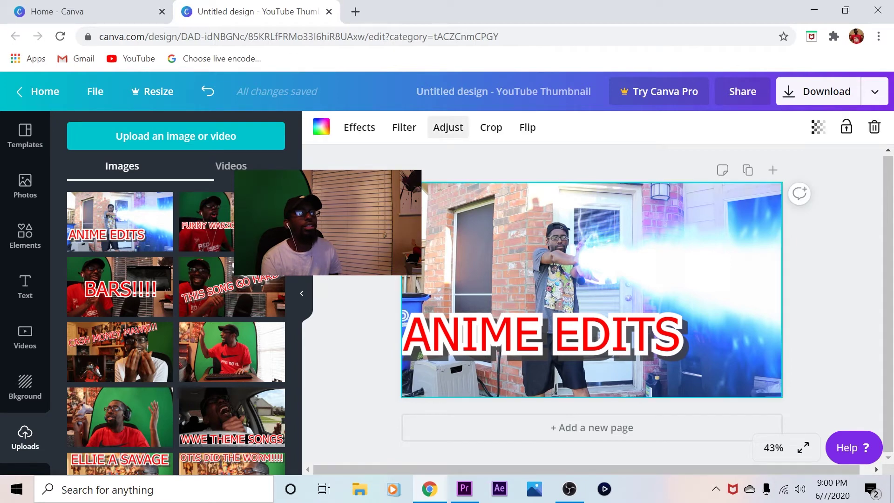
click(403, 127)
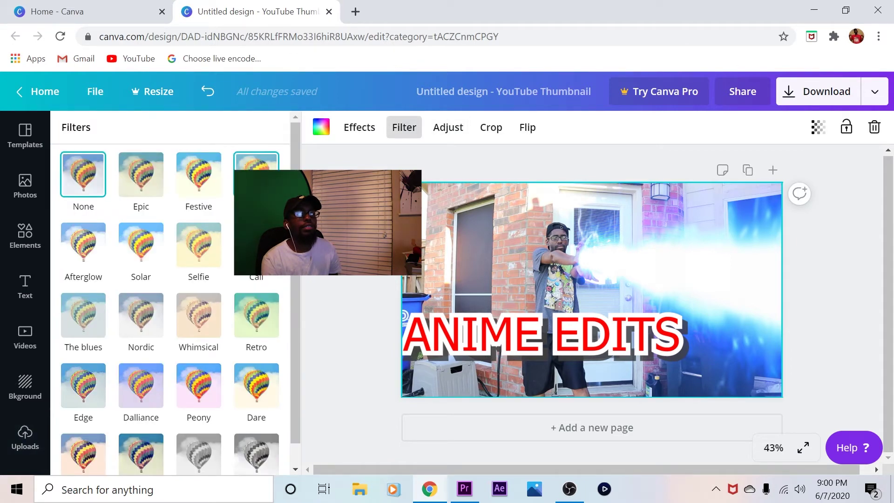
key(Escape)
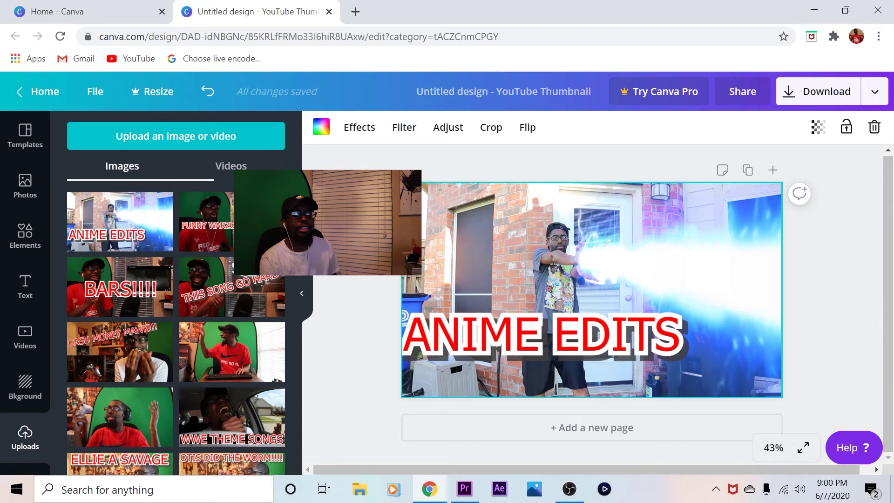
Set the image's brightness to 9 and slightly raise its contrast and saturation.
click(448, 127)
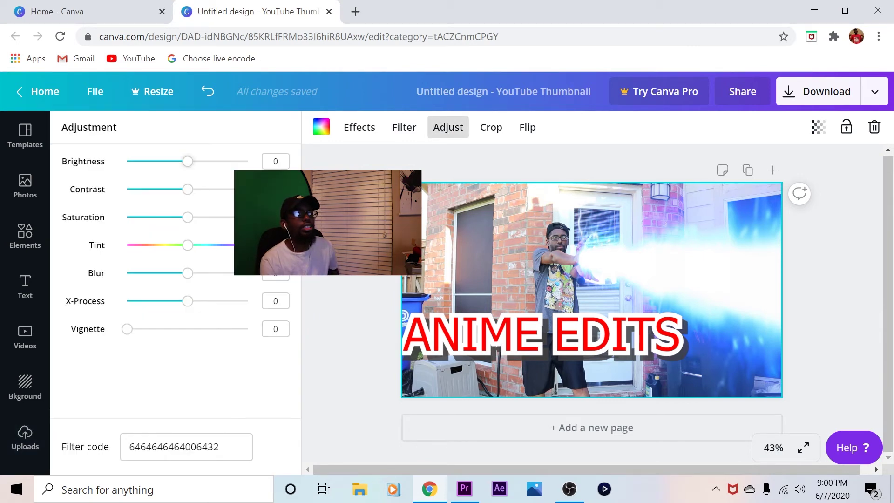
drag(188, 161, 190, 162)
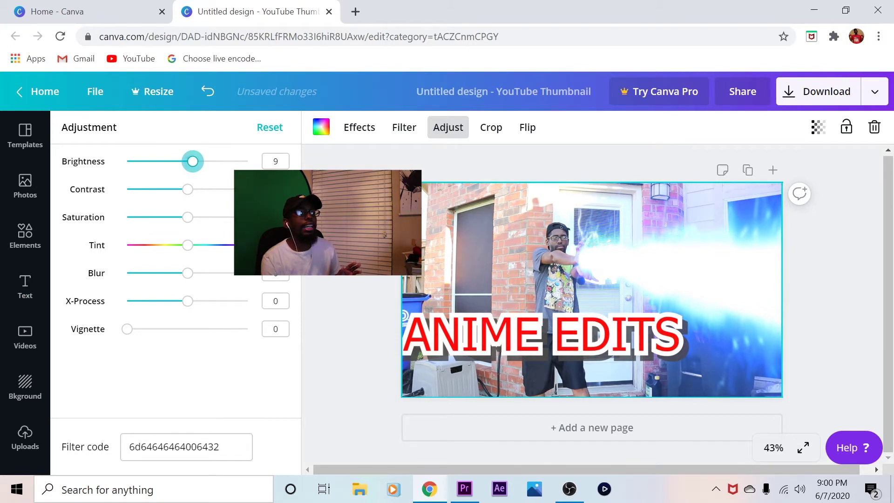
drag(188, 189, 197, 189)
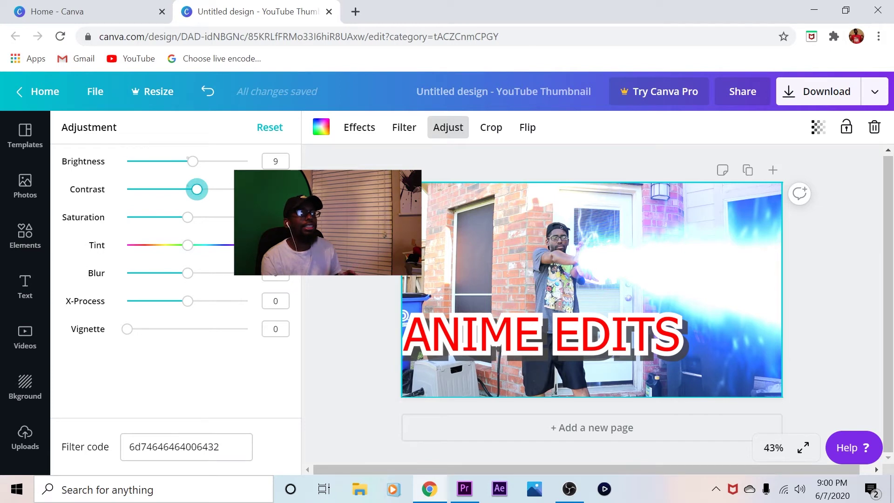
drag(188, 217, 196, 217)
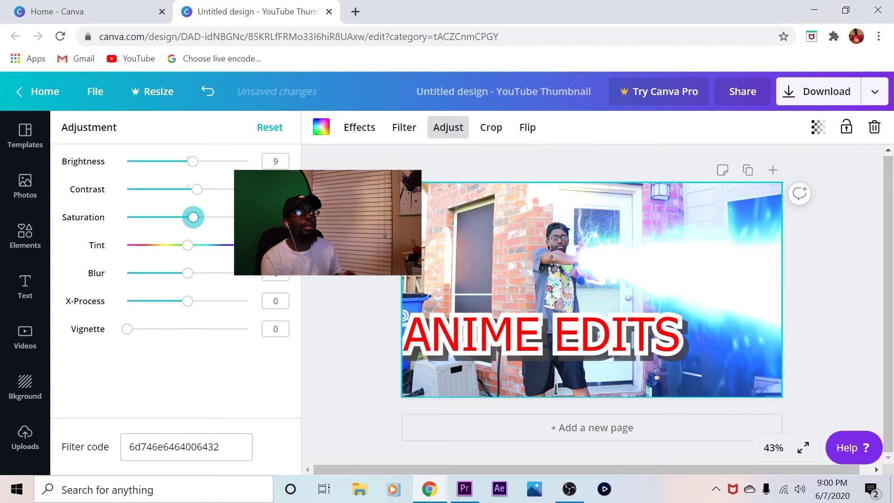
Try a positive blur on the image, return it to neutral, and set it slightly below zero for sharpening.
mouse_move(187, 273)
mouse_down()
mouse_move(232, 273)
mouse_move(191, 272)
mouse_up()
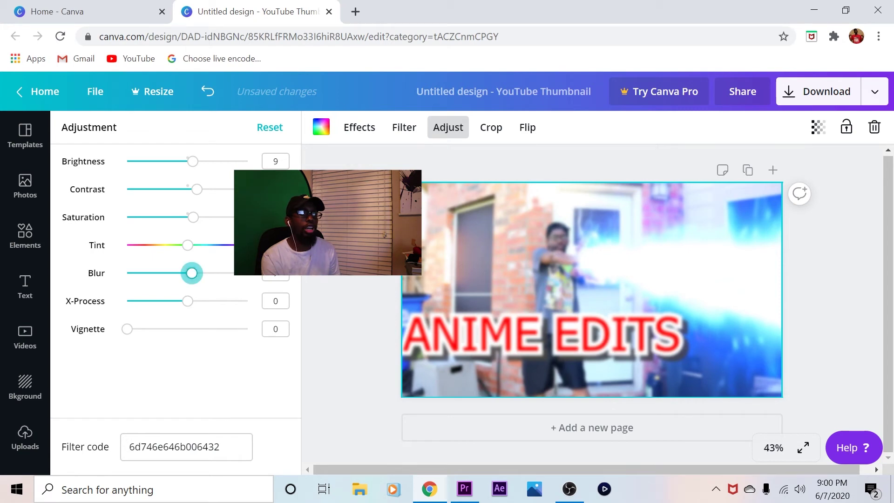
drag(192, 273, 187, 273)
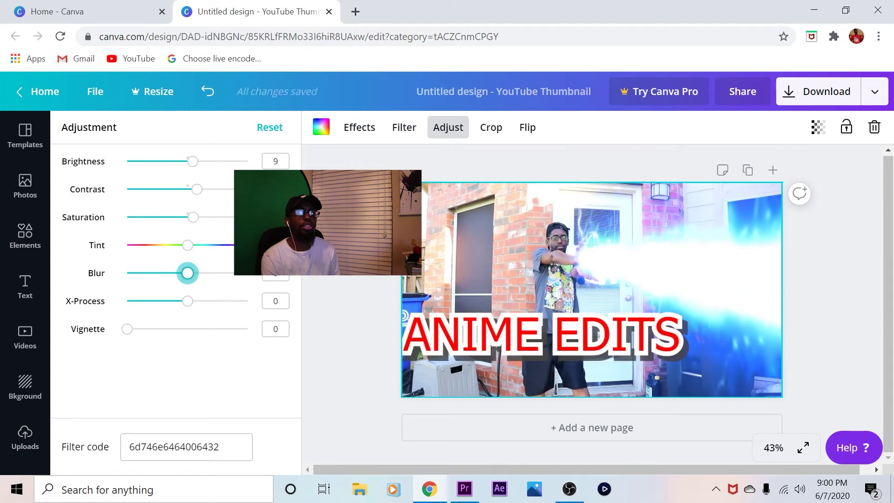
drag(187, 274, 178, 273)
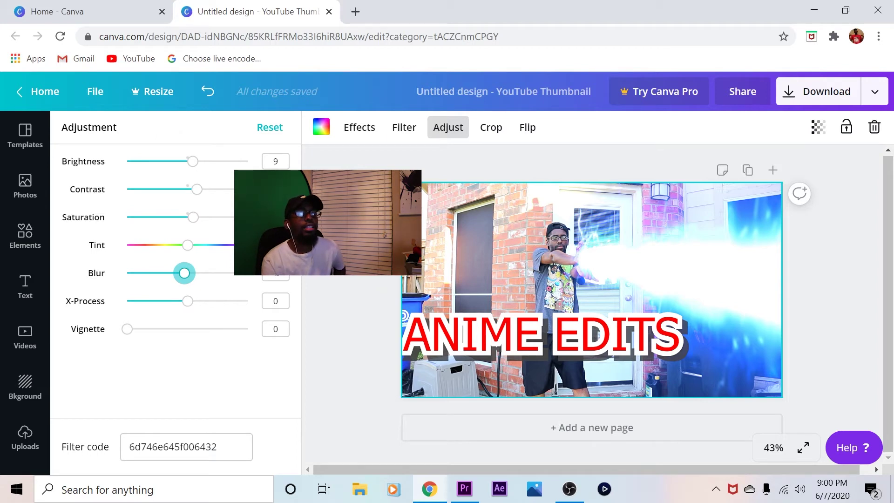
key(Escape)
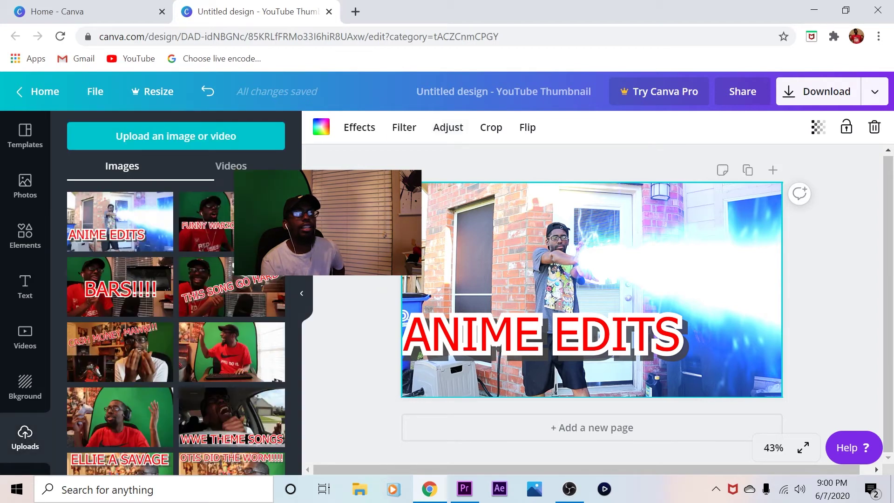
Download the thumbnail as a PNG and dismiss the Canva Pro trial offer to continue editing.
click(818, 92)
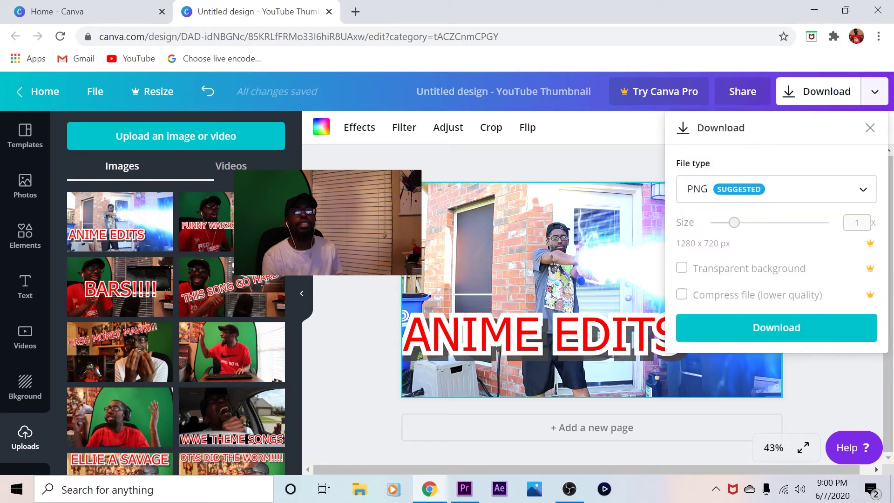
click(777, 327)
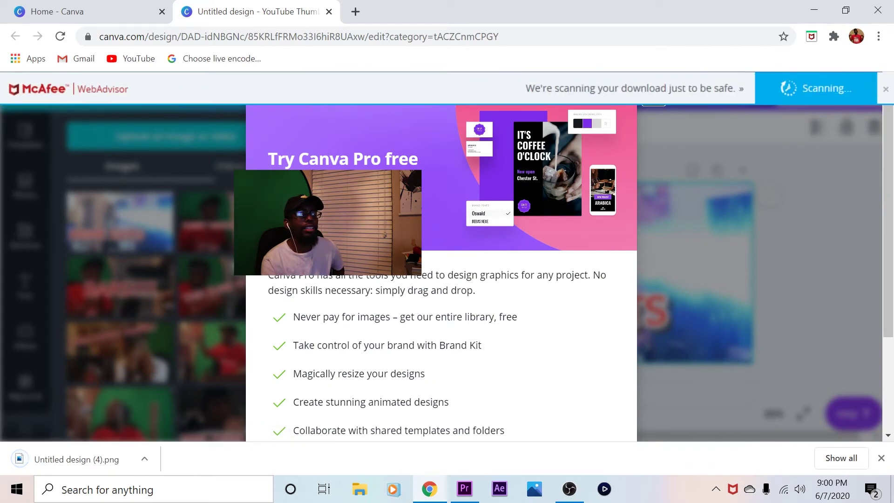
scroll(442, 279, down, 3)
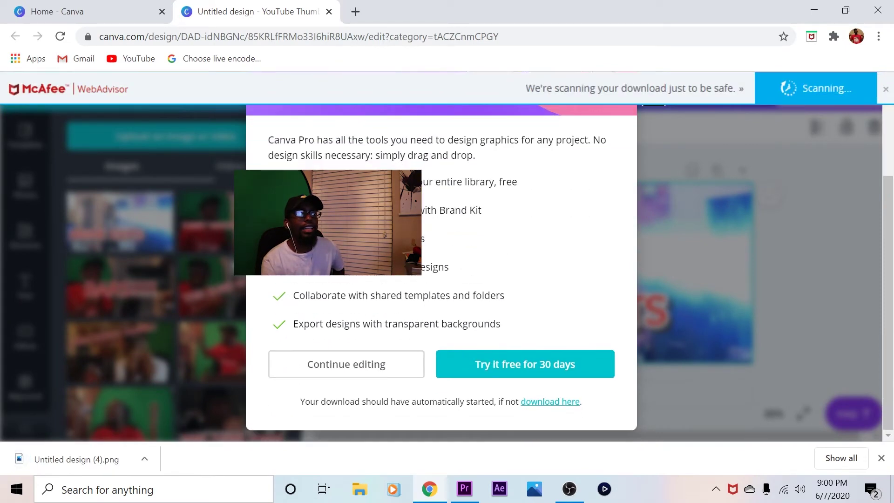
click(336, 364)
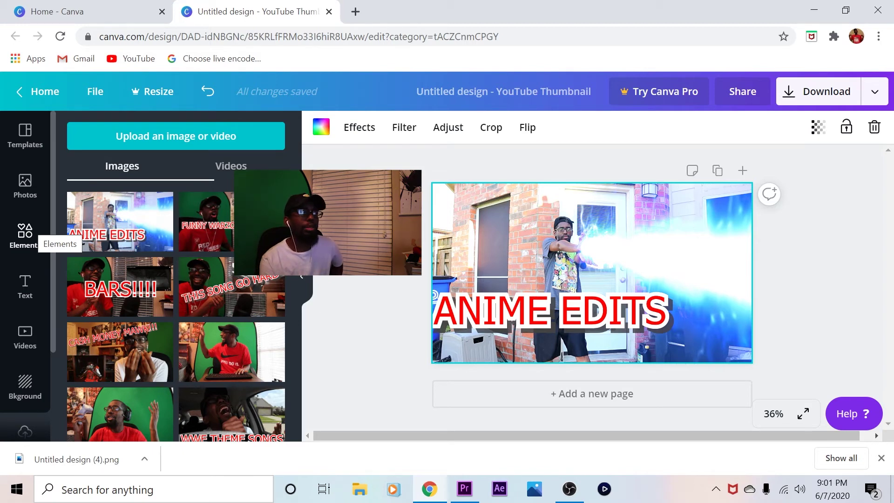
Add the recently used square shape and place it in the upper-left corner of the thumbnail page.
click(25, 235)
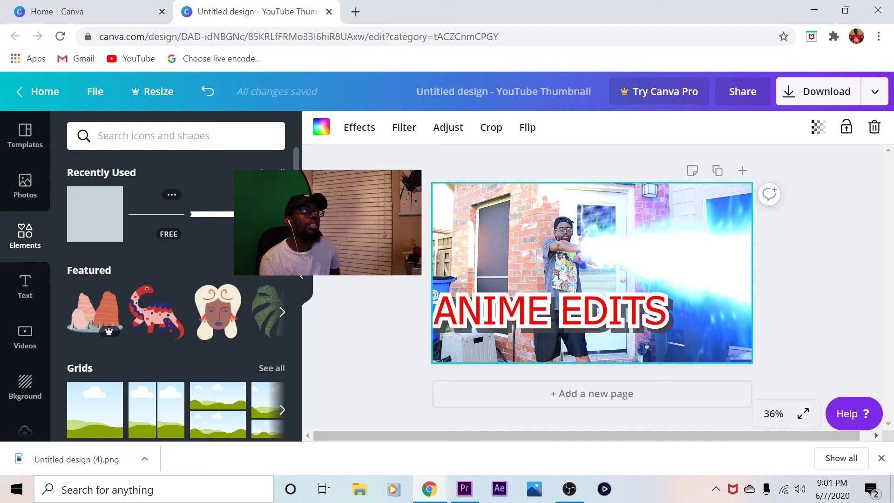
click(95, 214)
drag(593, 274, 488, 232)
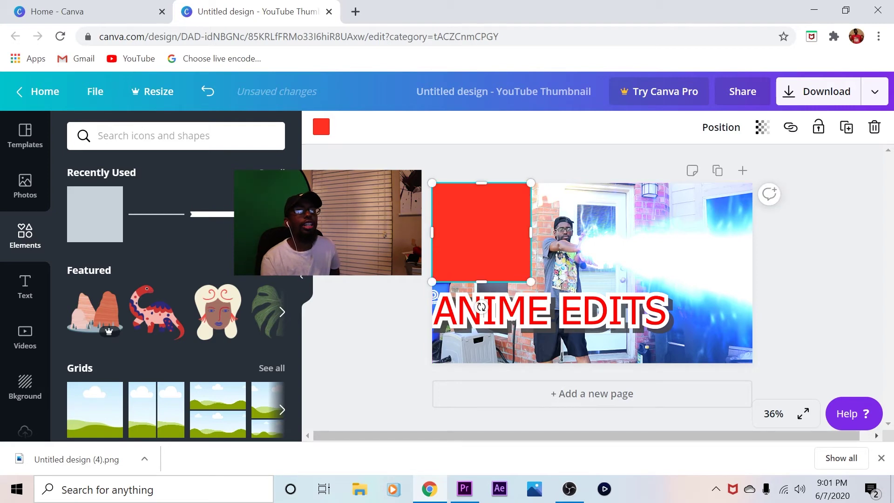
Change the square's fill color to black from the default colors.
click(321, 126)
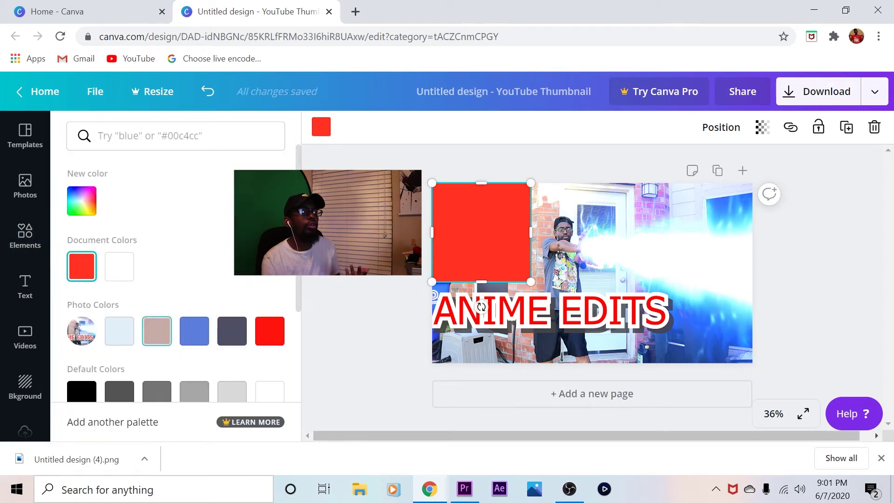
scroll(176, 279, down, 3)
click(82, 257)
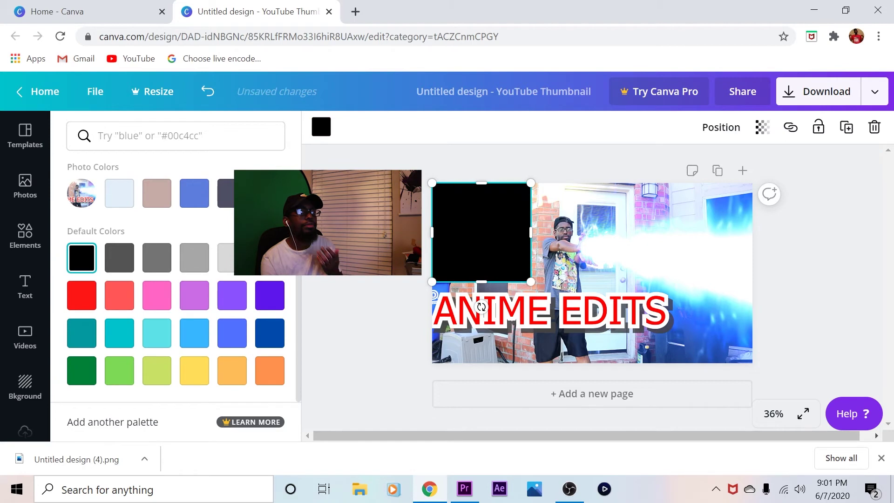
click(25, 236)
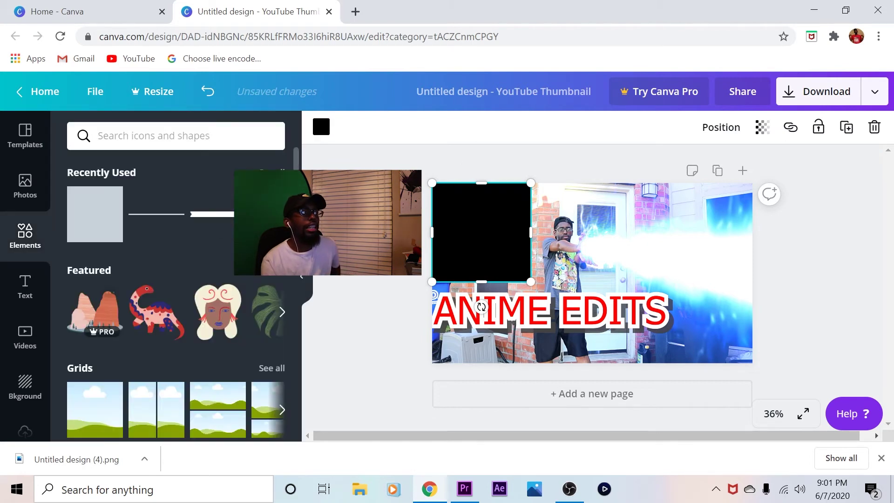
Add a heading to the thumbnail and replace its placeholder text with "DBZ".
click(24, 286)
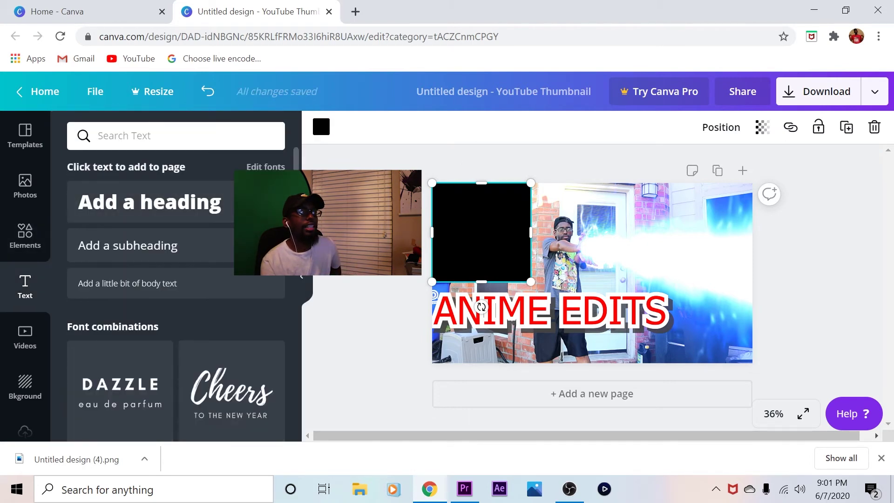
click(150, 202)
drag(531, 303, 681, 298)
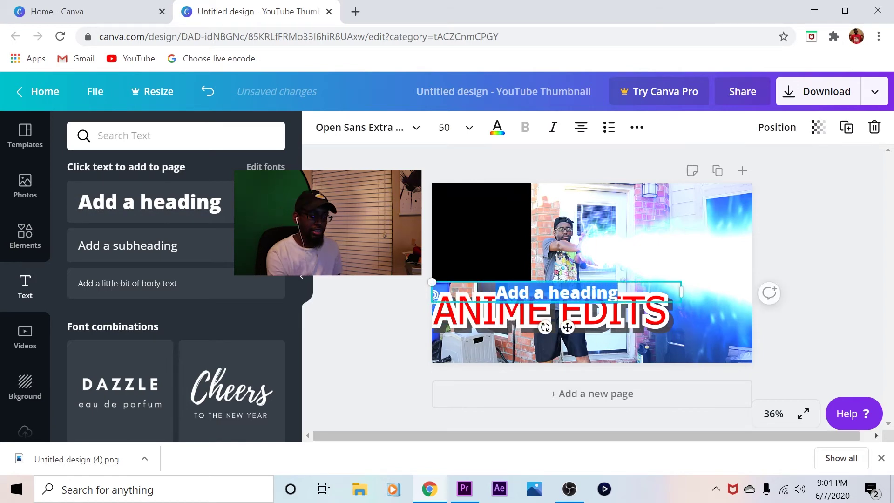
key(BackSpace)
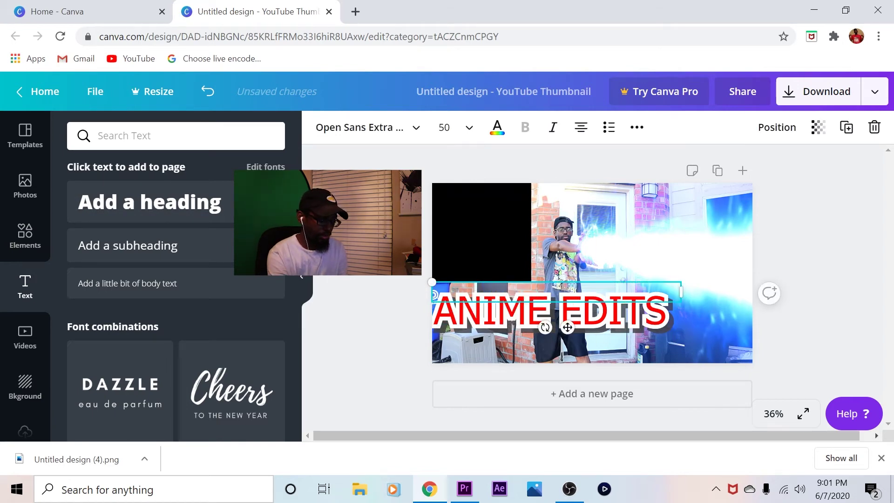
text(DBZ)
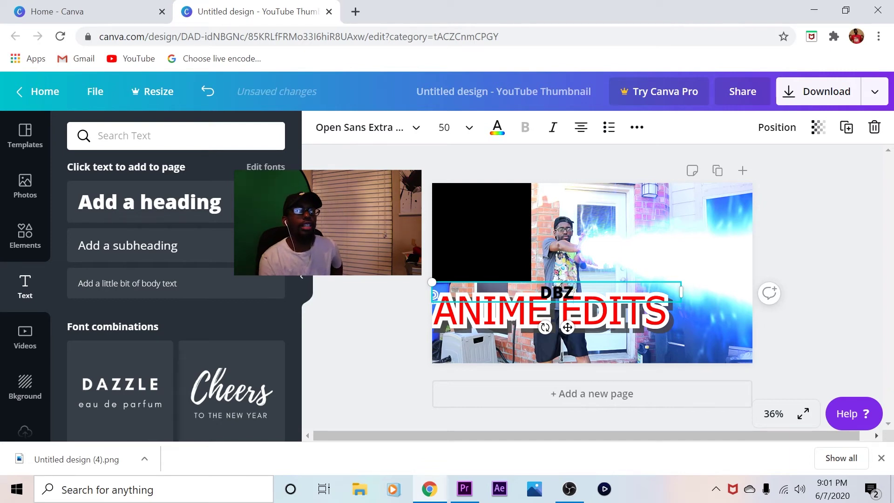
Stretch the black square into a wide rectangle covering the ANIME EDITS title at the thumbnail's bottom-left corner, and move the DBZ text above it.
click(481, 232)
drag(531, 232, 513, 308)
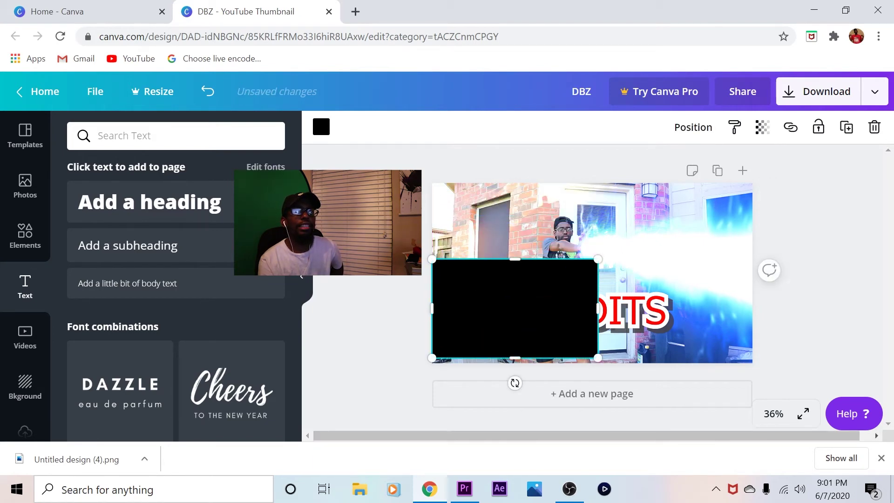
drag(598, 308, 660, 308)
drag(660, 342, 682, 345)
drag(682, 309, 527, 222)
click(508, 289)
drag(557, 326, 689, 326)
drag(561, 309, 560, 314)
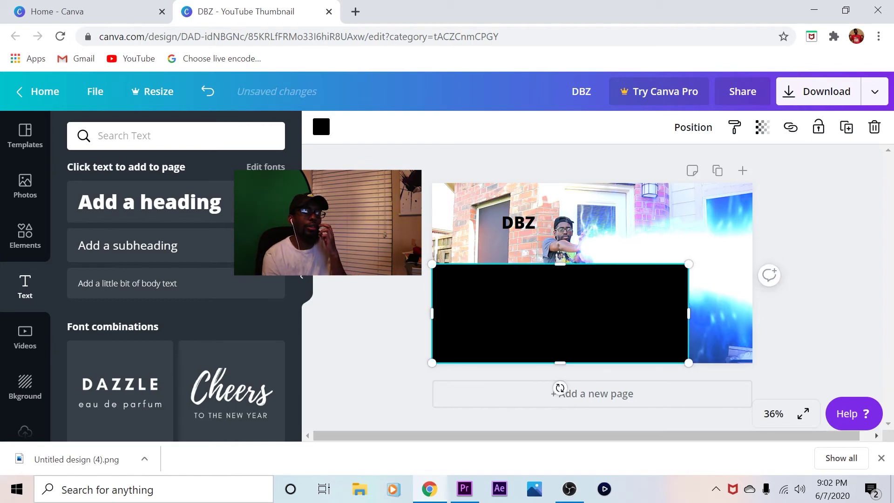
Place the DBZ text on the black rectangle and color it red from the photo colors.
drag(518, 222, 535, 309)
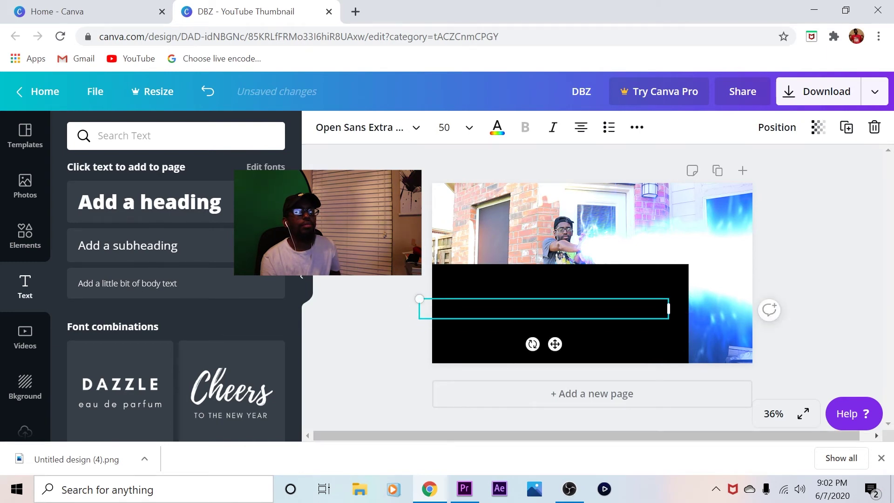
click(497, 127)
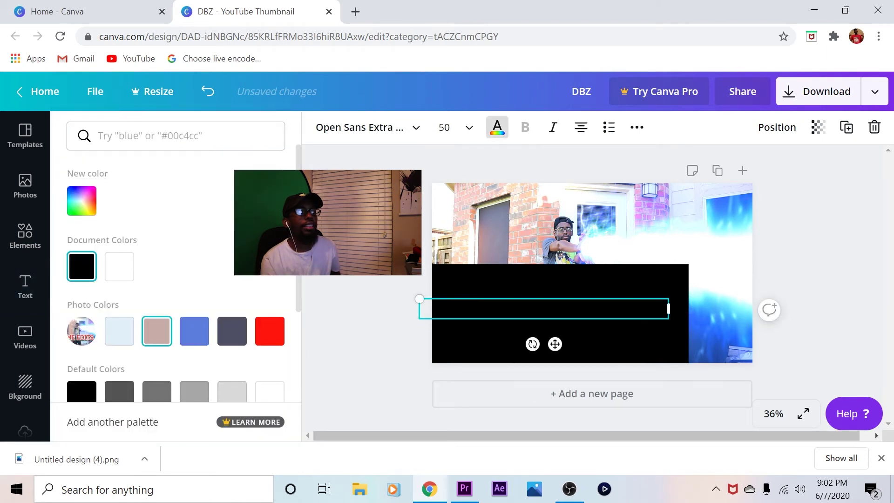
click(270, 331)
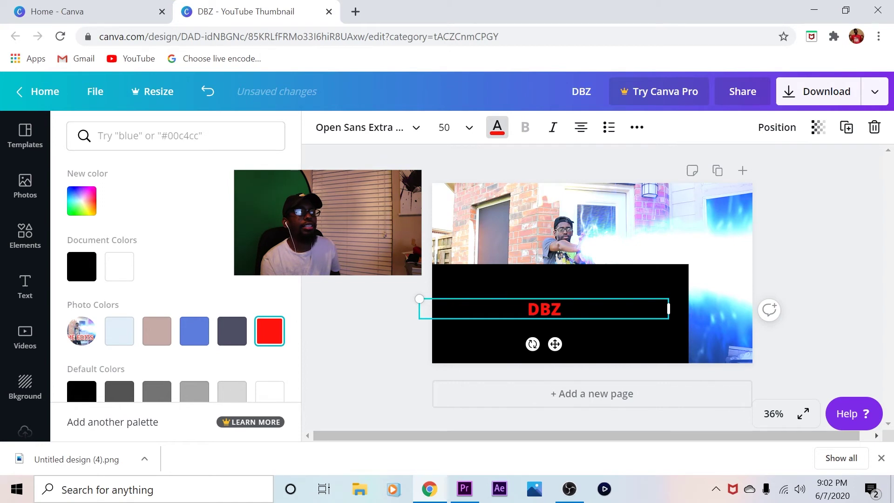
key(Escape)
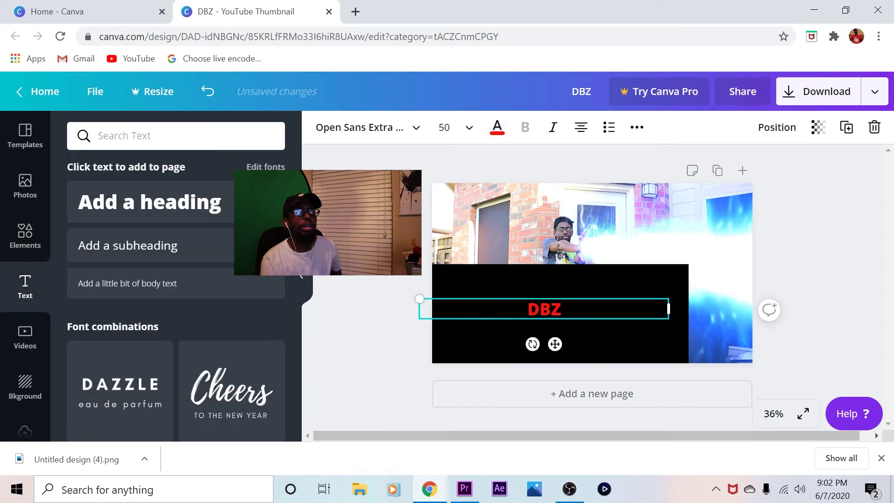
Set the DBZ text's font size to 18.
click(456, 128)
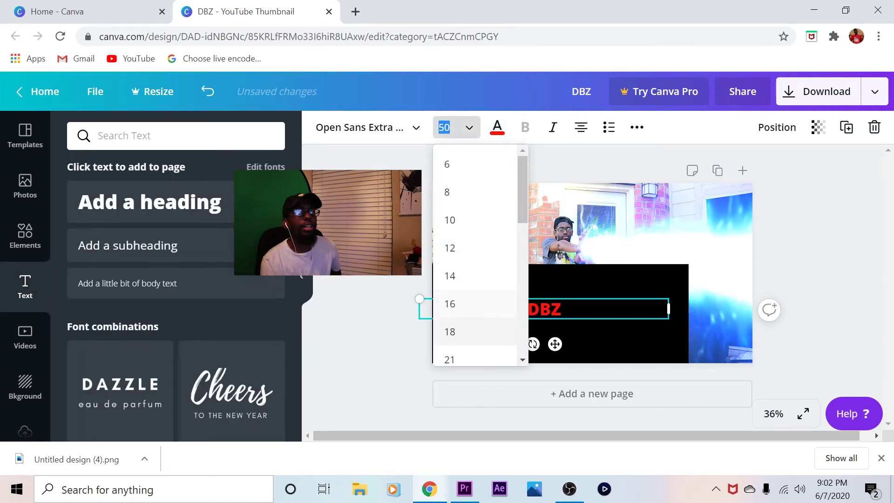
click(474, 331)
key(Return)
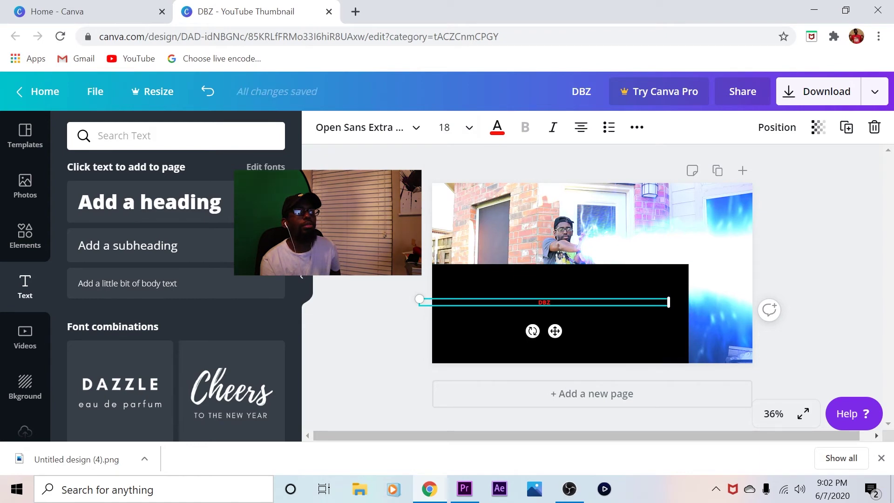
Set the DBZ text's font size to 88, scale it up to about 122, and center it on the black rectangle.
click(445, 128)
scroll(466, 276, down, 5)
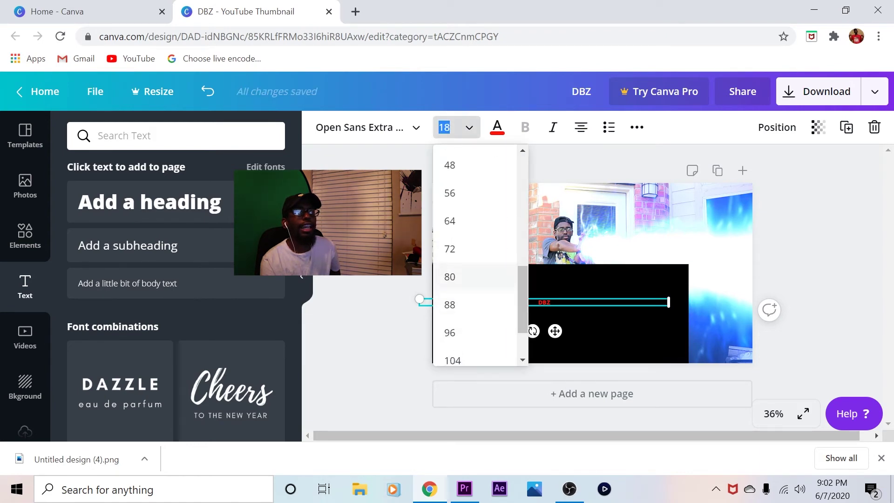
click(450, 305)
drag(669, 299, 765, 285)
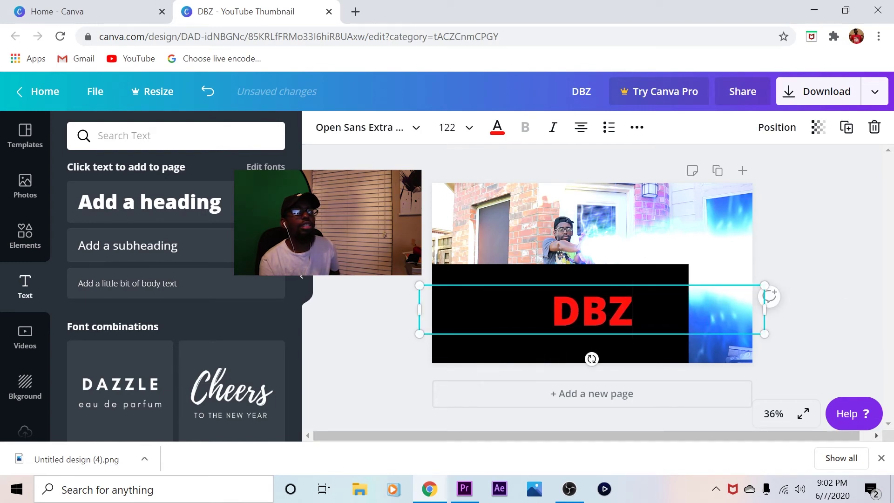
drag(593, 309, 552, 314)
click(855, 272)
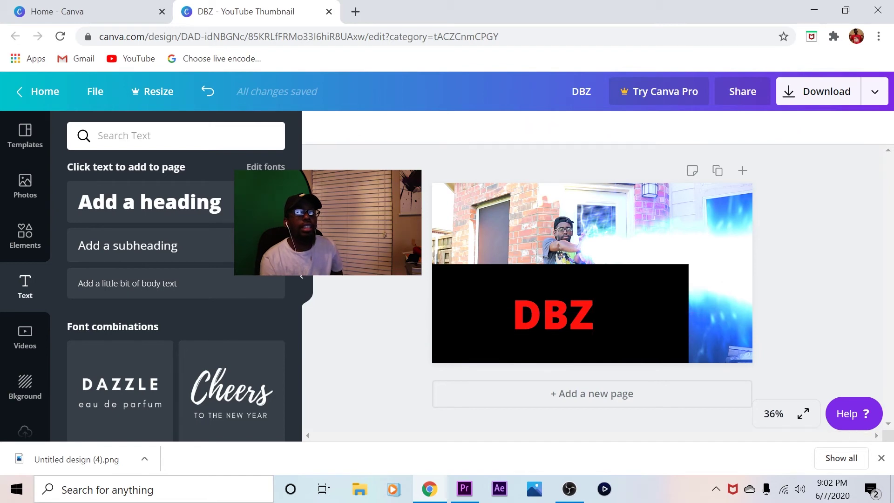
Shrink the black rectangle slightly from its upper-right corner and re-center the DBZ text on it.
click(553, 314)
click(560, 279)
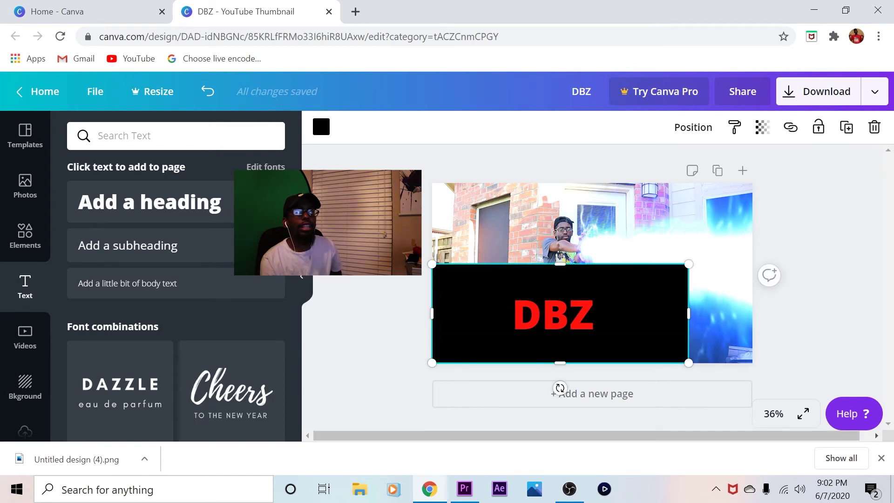
drag(689, 264, 666, 273)
mouse_move(553, 314)
mouse_down()
mouse_move(541, 314)
mouse_move(549, 319)
mouse_up()
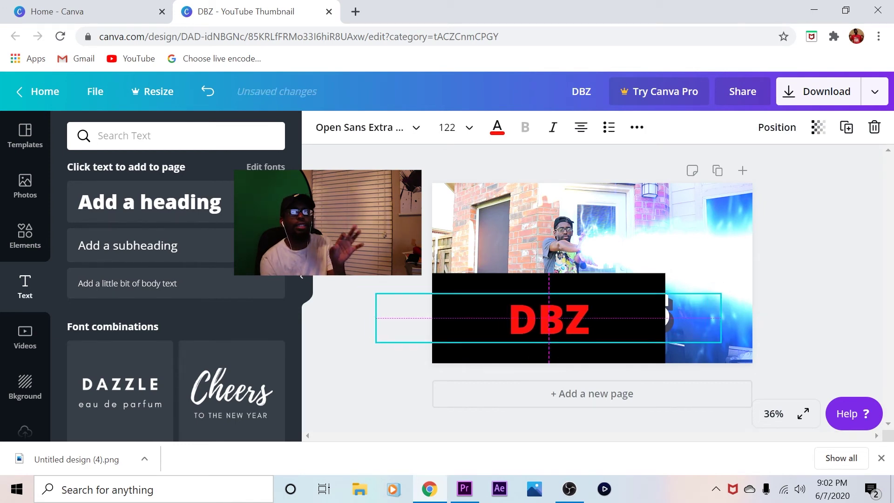
drag(548, 319, 549, 318)
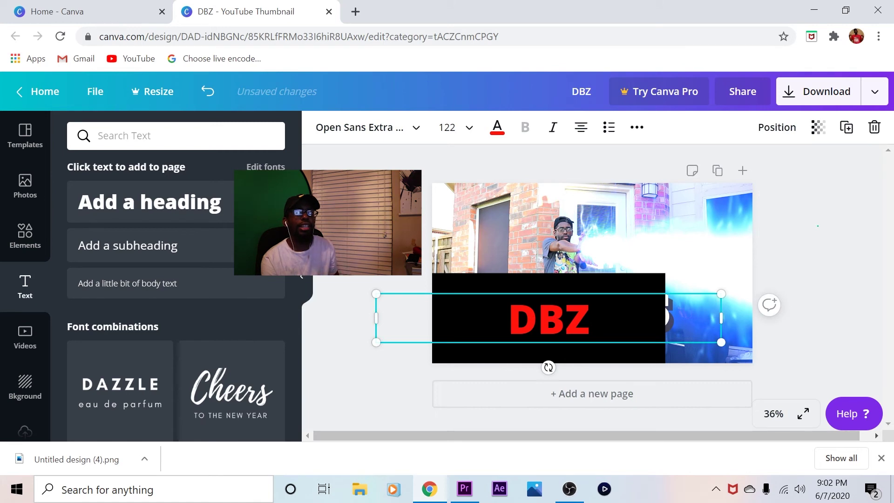
key(Escape)
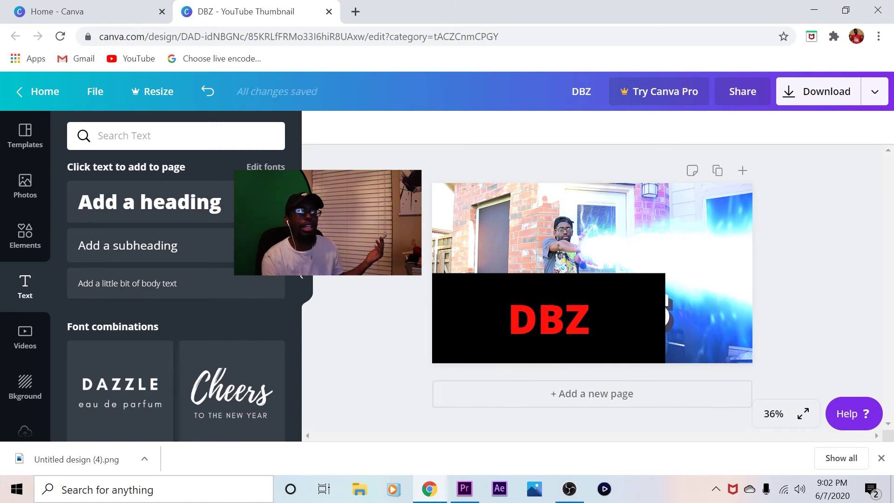
Apply the sushi-making Food YouTube Thumbnail template and move its DBZ title group slightly down and to the left.
click(25, 136)
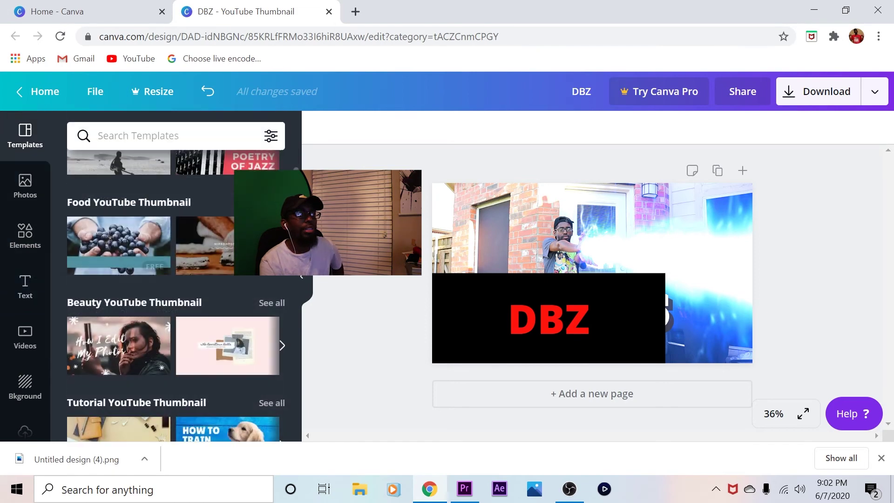
click(261, 246)
scroll(261, 245, up, 2)
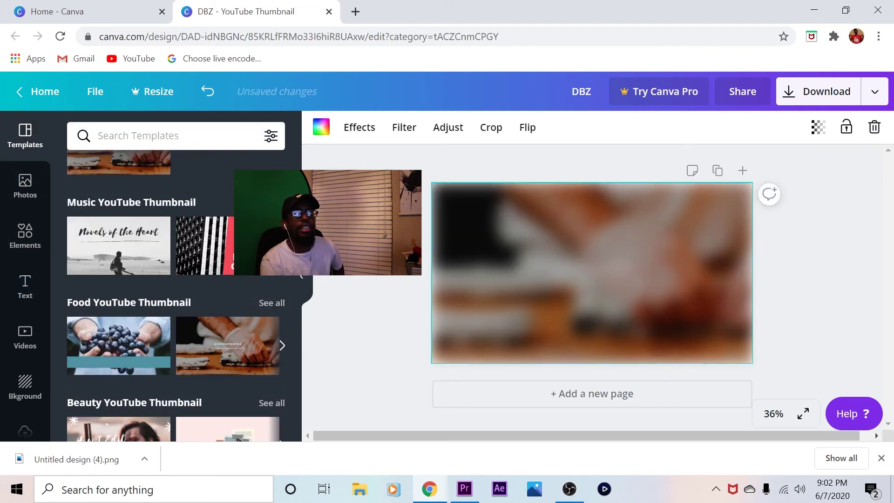
click(541, 292)
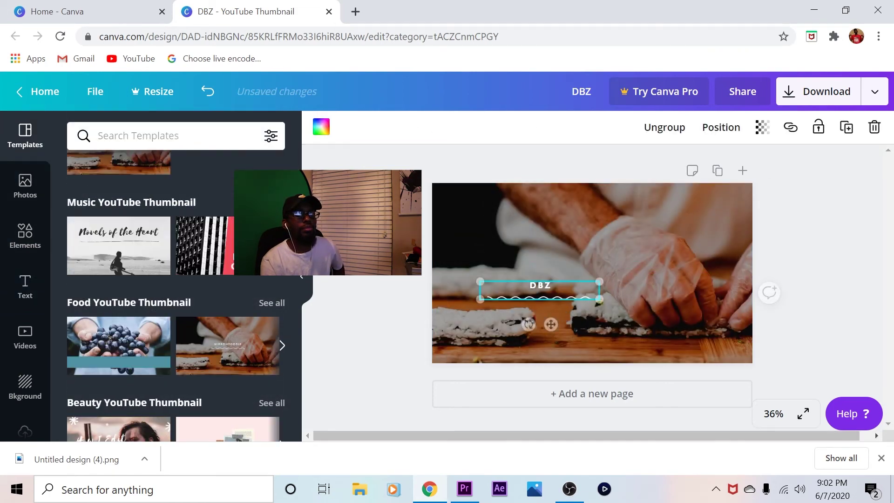
click(606, 243)
drag(540, 289, 522, 301)
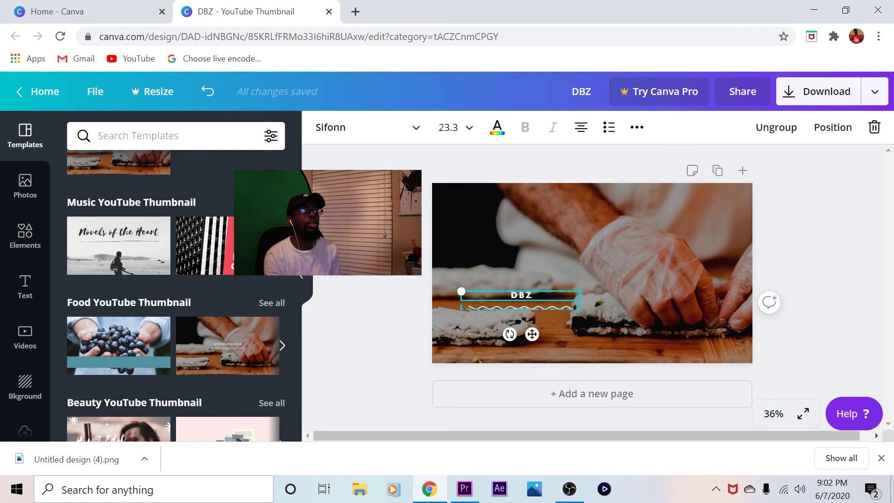
Browse all Music YouTube Thumbnail templates and apply "The World of K-Pop" to the page.
click(272, 203)
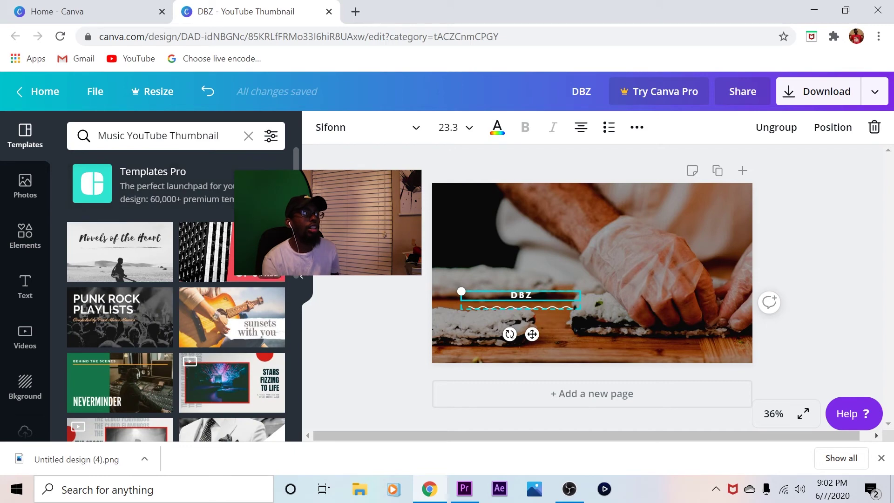
scroll(121, 308, down, 3)
scroll(120, 303, down, 3)
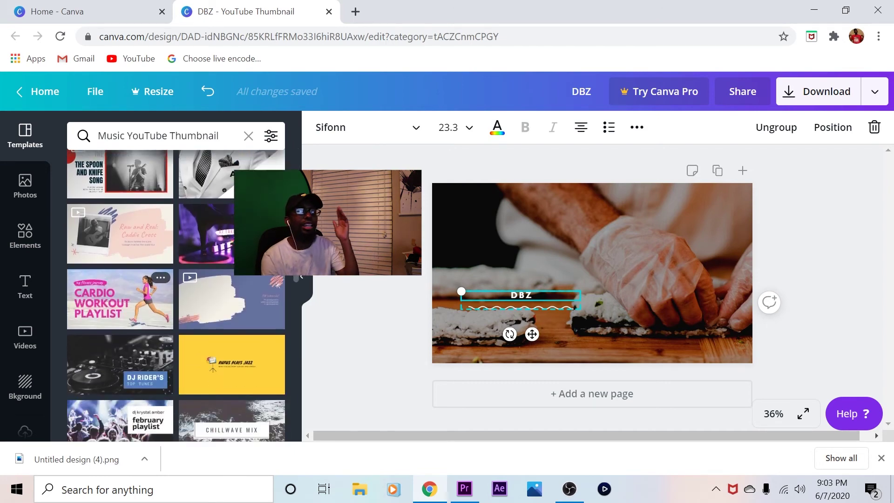
scroll(120, 298, down, 3)
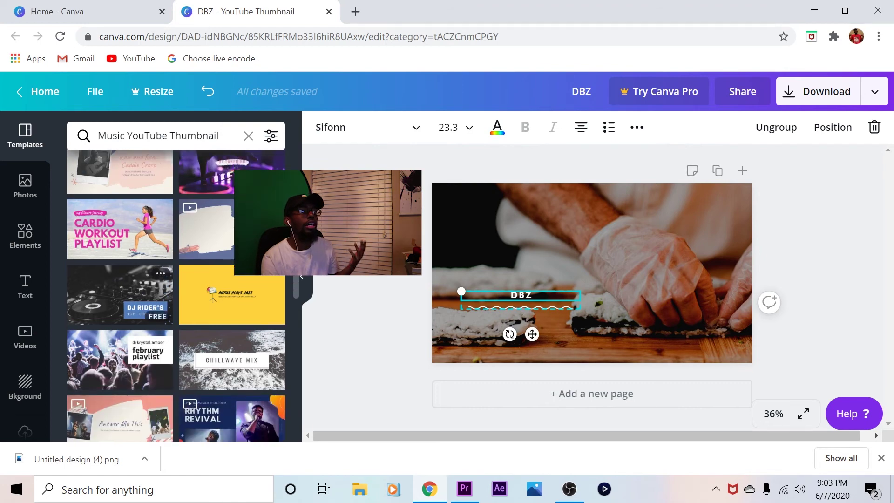
scroll(176, 298, down, 2)
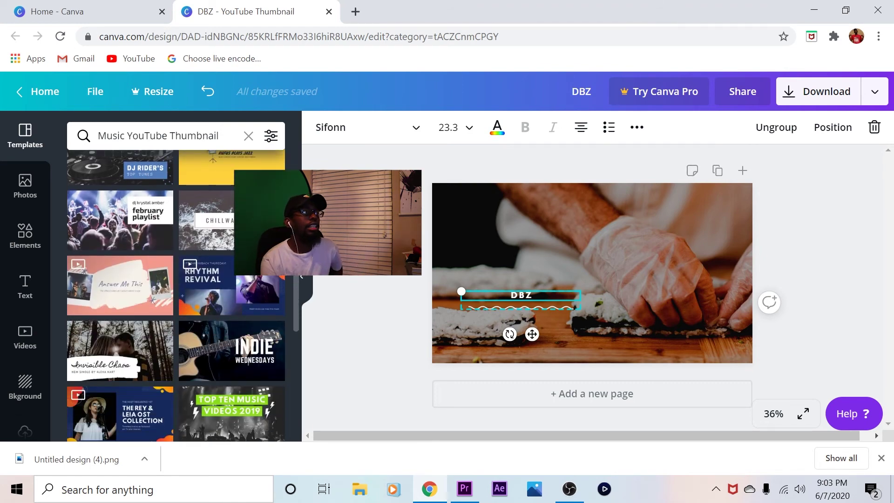
scroll(176, 298, down, 4)
scroll(176, 298, down, 10)
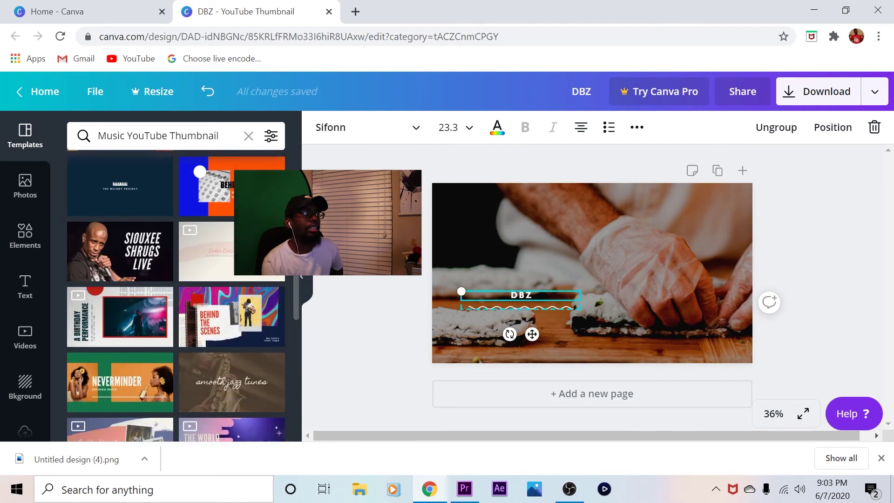
click(252, 187)
scroll(251, 186, up, 3)
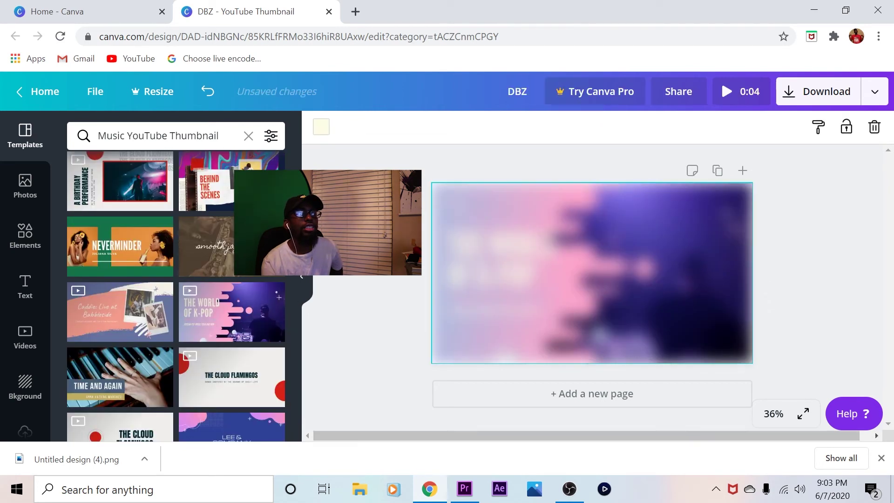
Inspect the K-pop template's separate elements by selecting its pink graphic, DJ video and subtitle text.
click(573, 272)
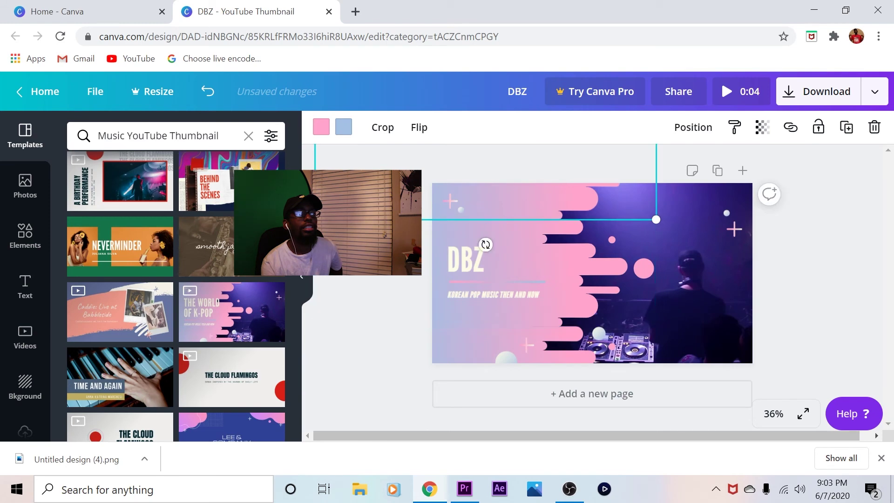
click(644, 271)
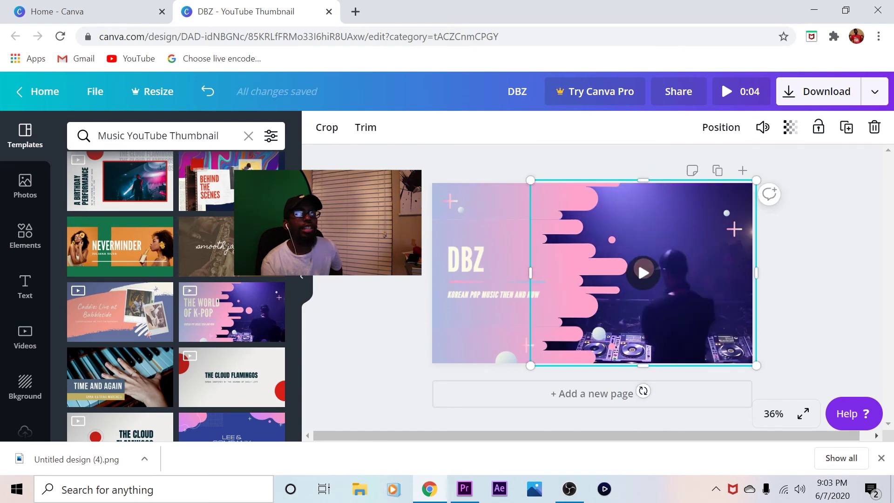
click(512, 345)
click(511, 295)
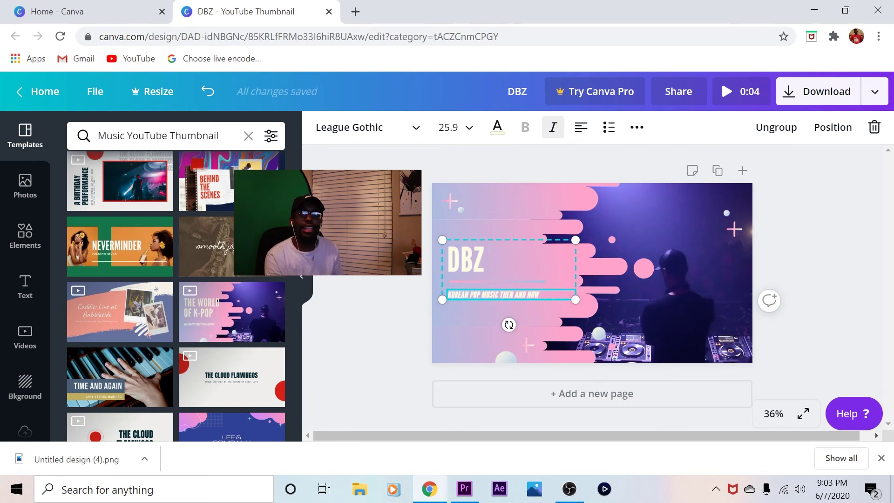
Switch to Premiere Pro, play through the Rasengan clip on the timeline, and return the playhead to the ANIME EDITS graphic.
key(alt+Tab)
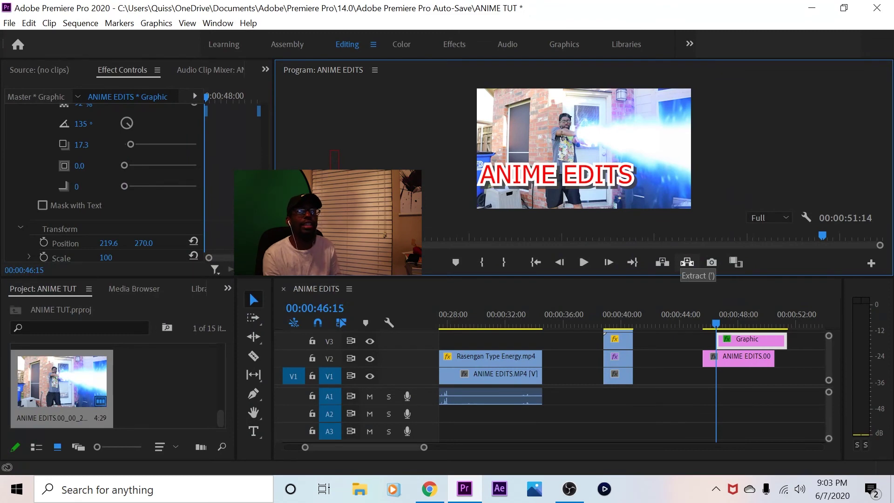
drag(716, 323, 601, 323)
key(l)
key(k)
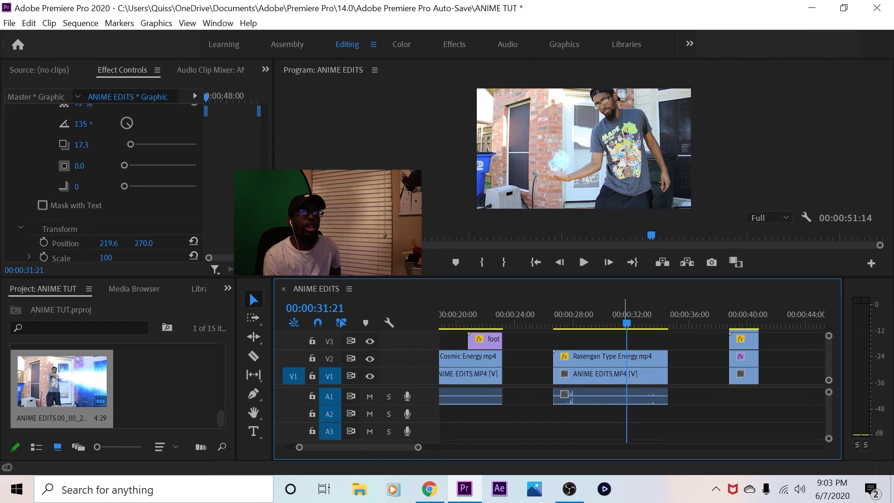
key(l)
key(k)
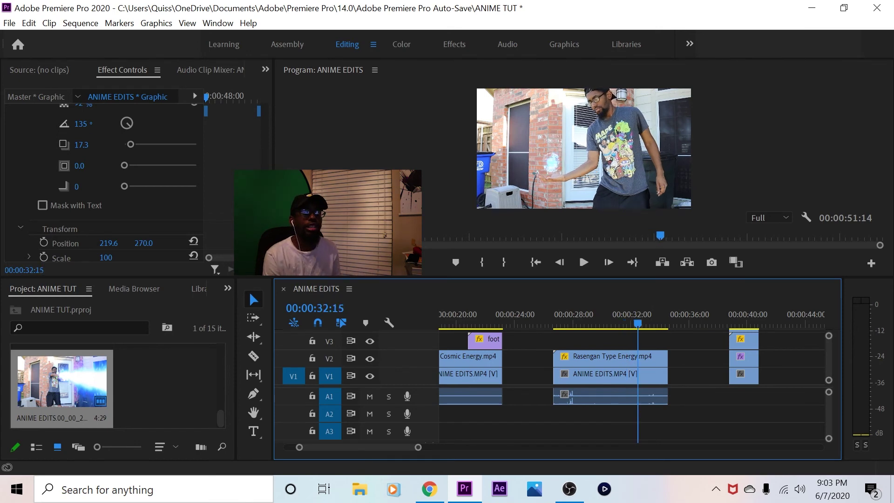
key(l)
drag(647, 323, 747, 324)
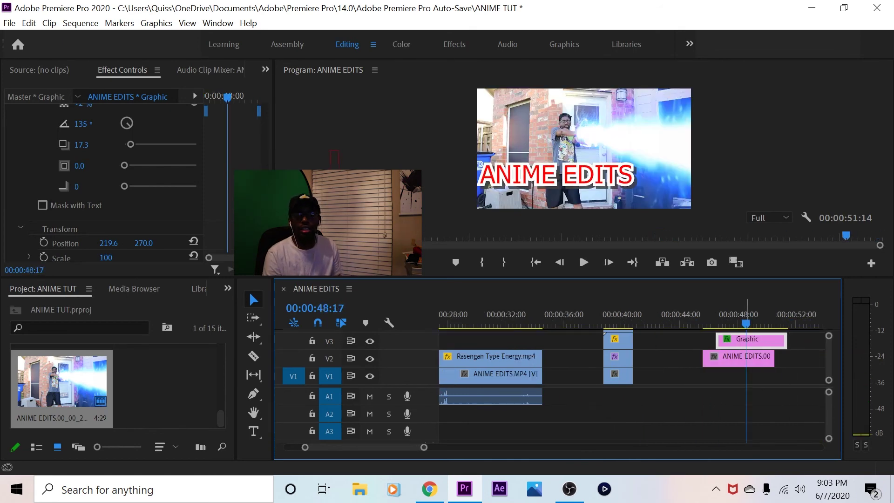